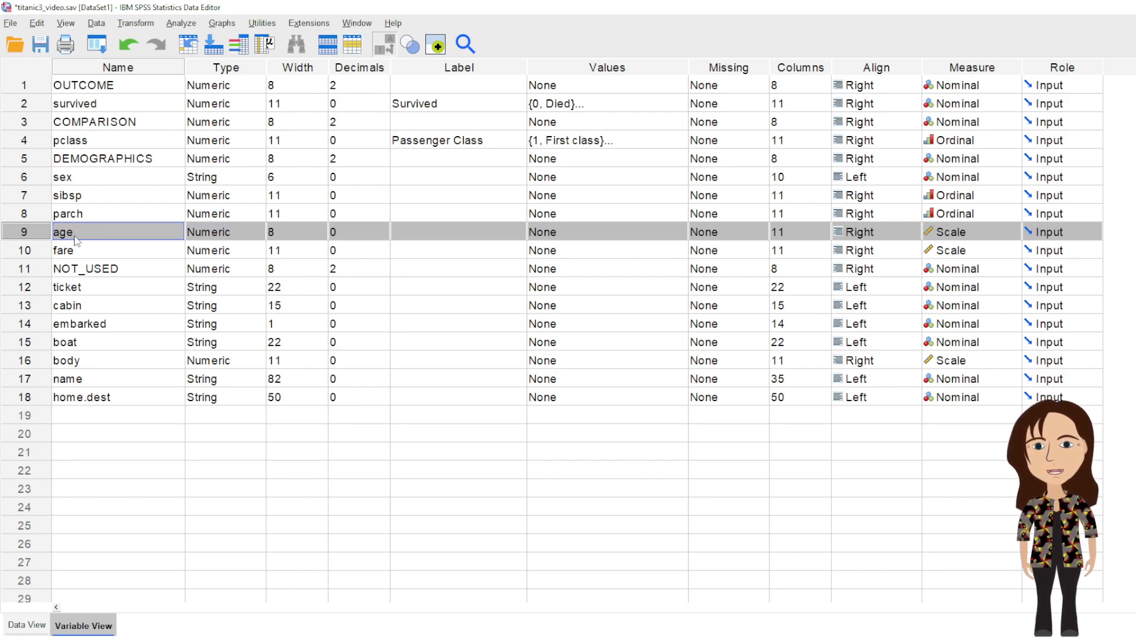
- Run descriptive statistics for the age variable, review its output, and return to the Data Editor
right_click(39, 235)
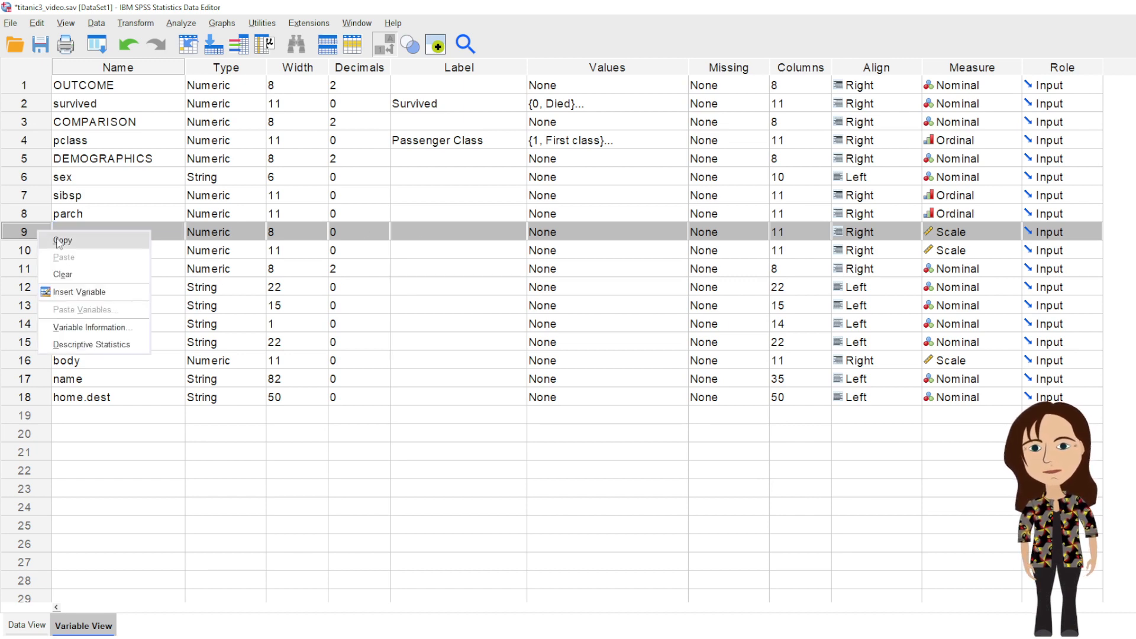
left_click(84, 344)
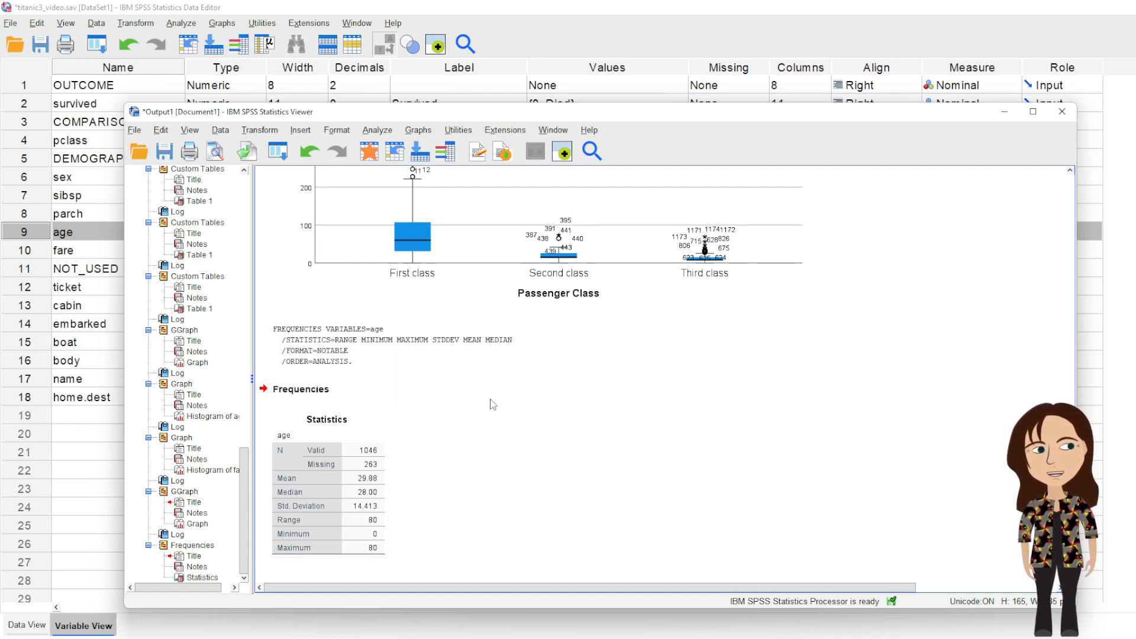
left_click(587, 394)
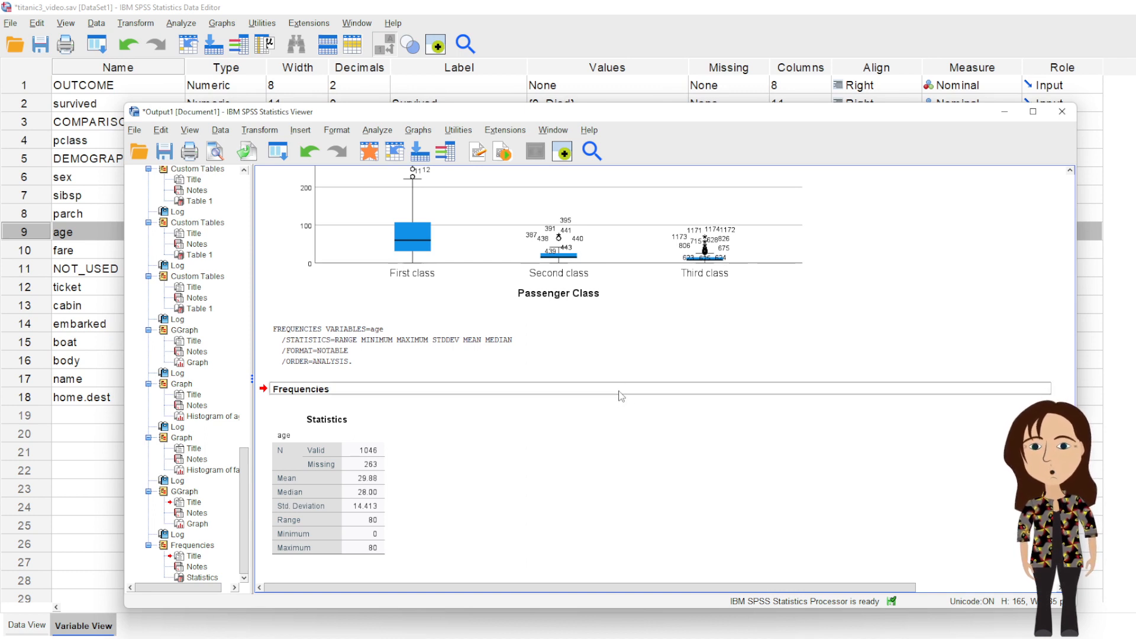
left_click(548, 358)
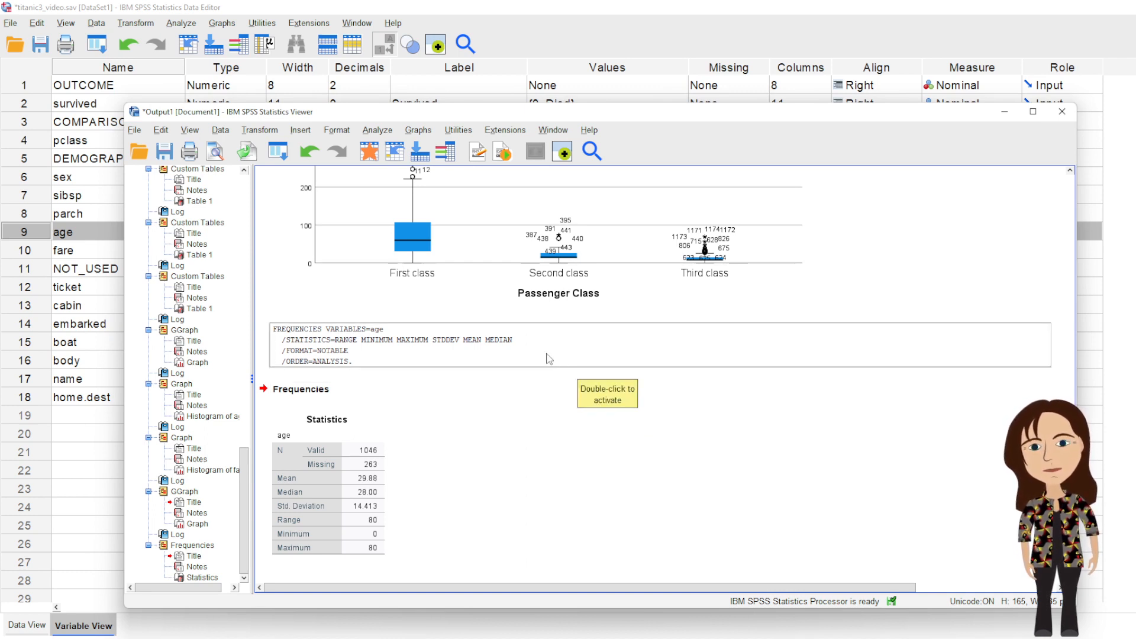
left_click(422, 15)
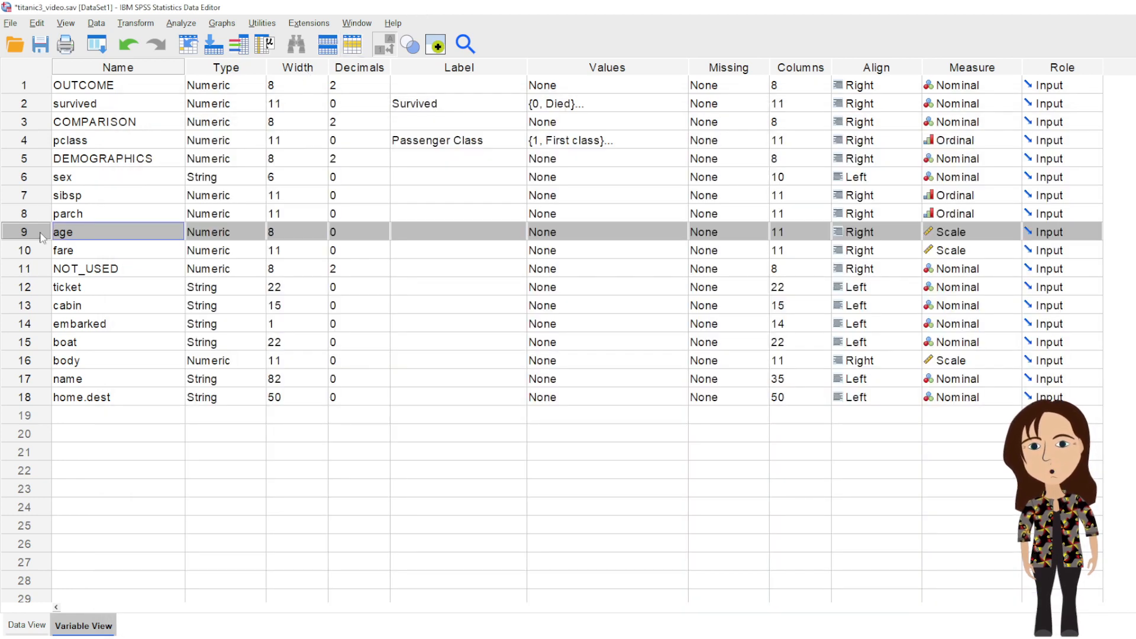
- Start Recode into Different Variables and add age as the input variable
left_click(142, 26)
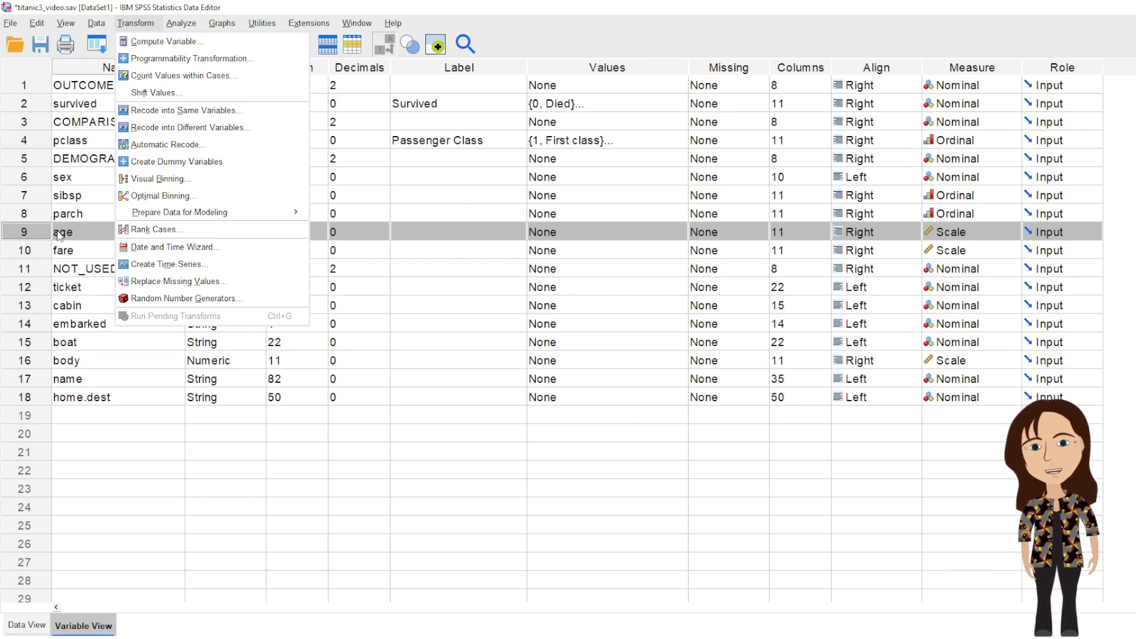
left_click(192, 129)
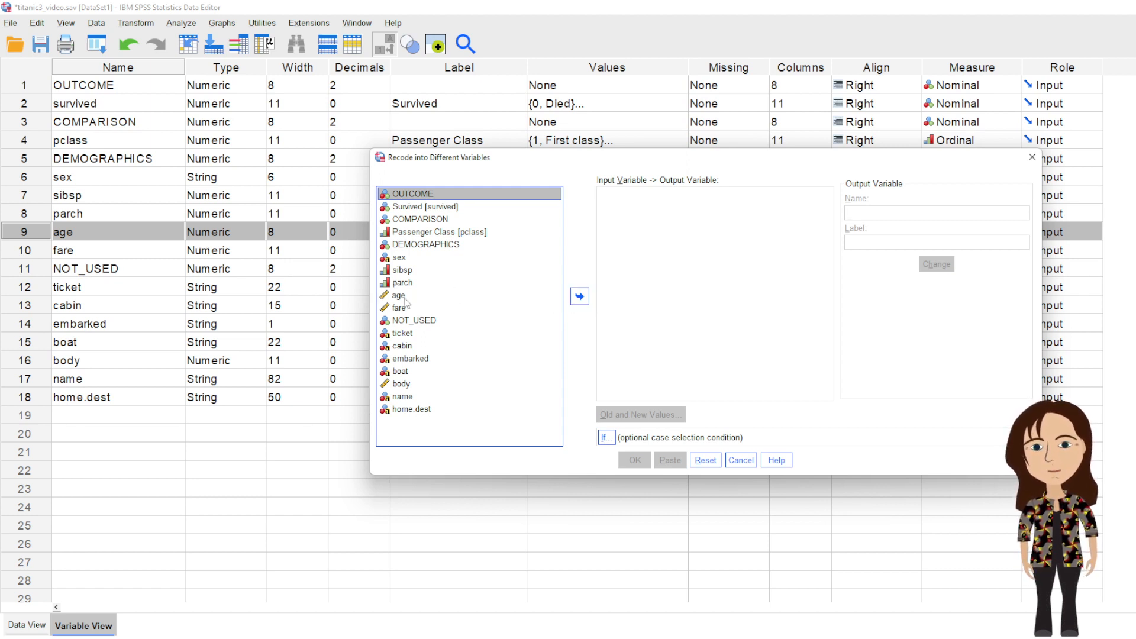
left_click(552, 298)
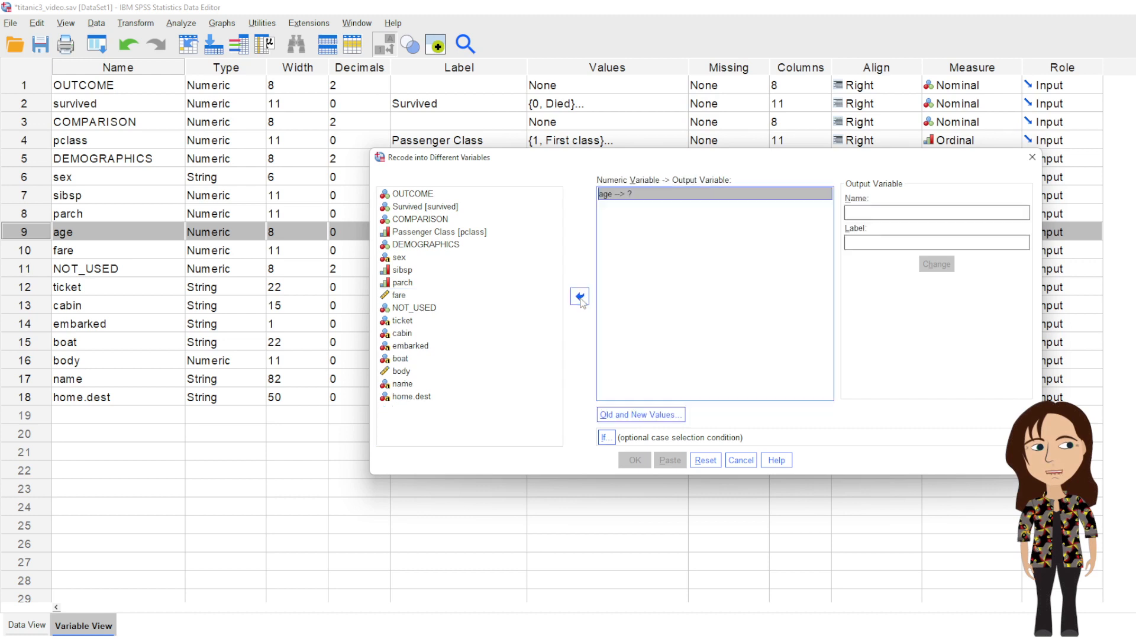
left_click(580, 296)
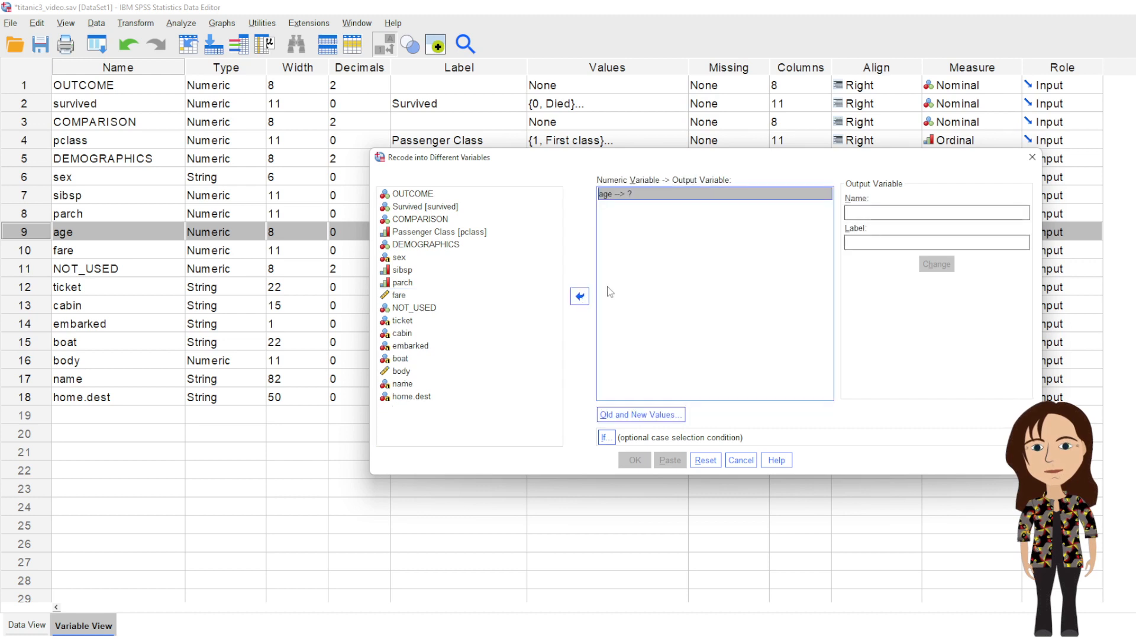
- Name the output variable for age age_cat and apply the name to the recode
left_click(895, 211)
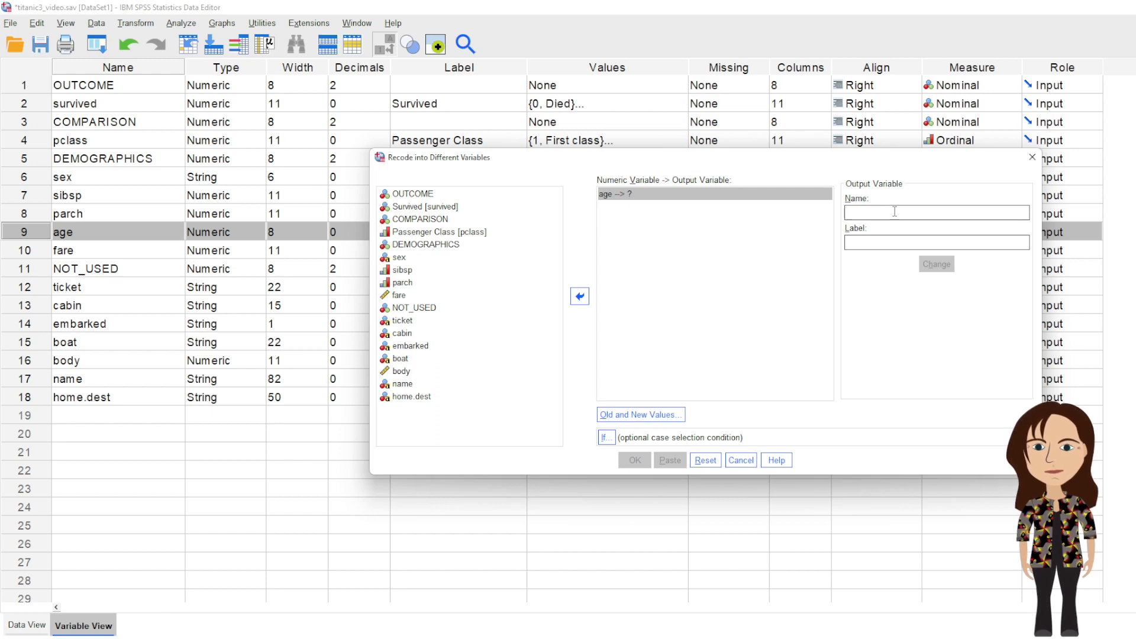
type("age")
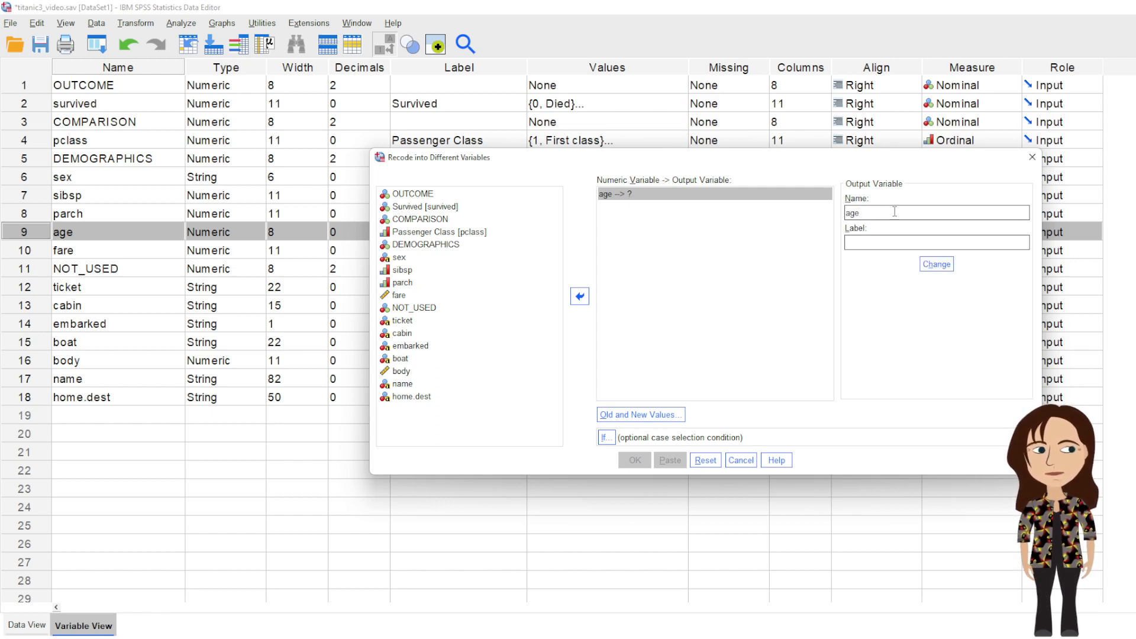
type("_cate")
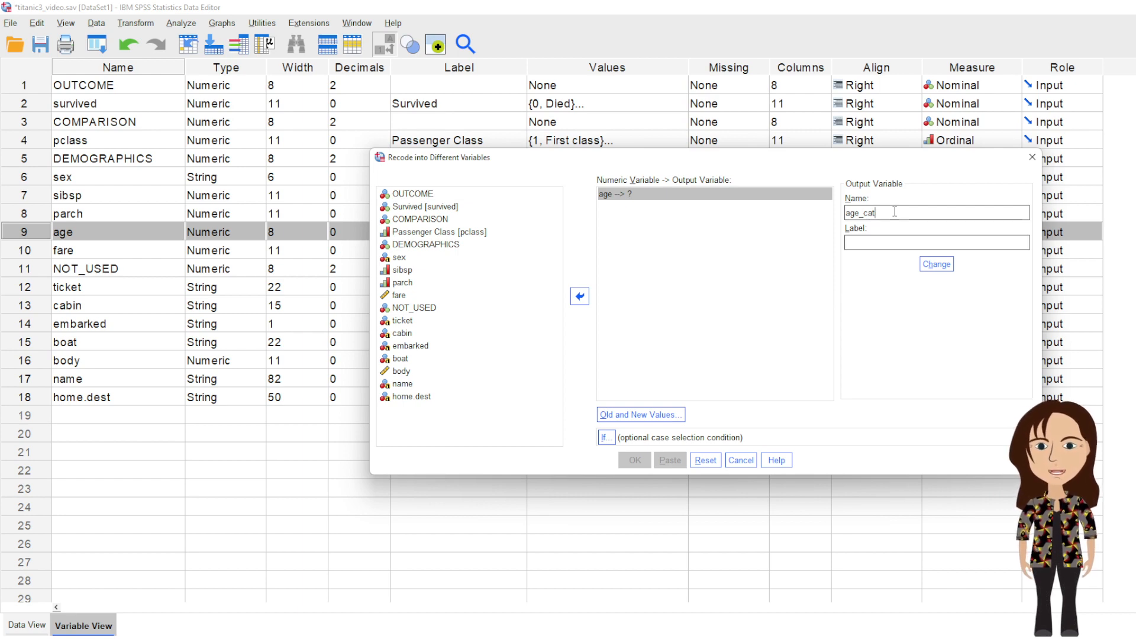
key("BackSpace")
left_click(937, 265)
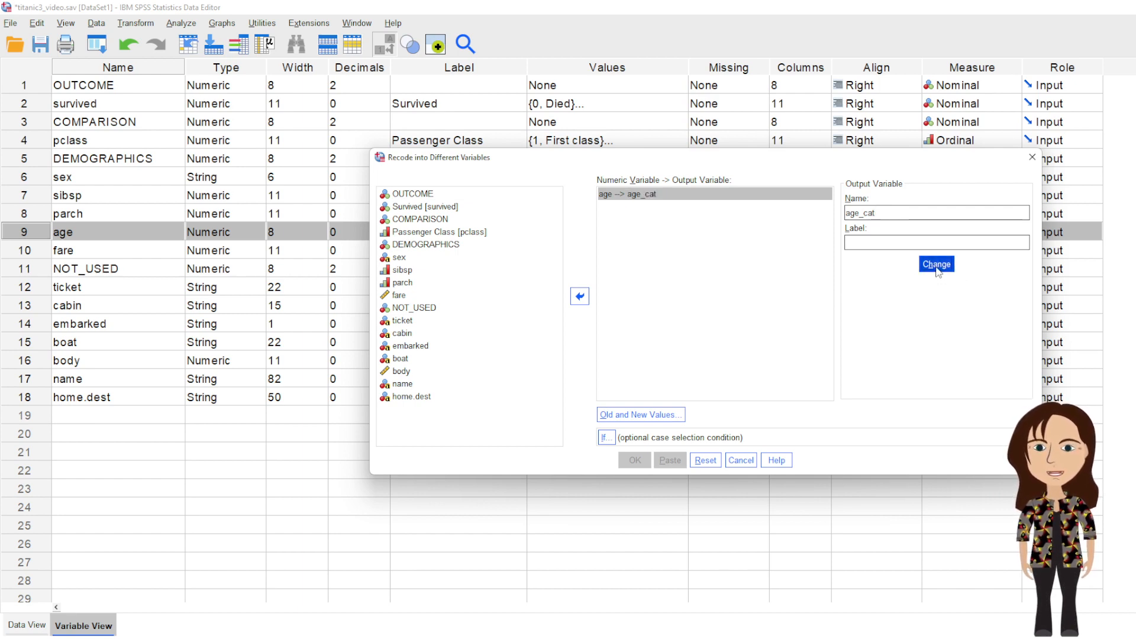
left_click(397, 296)
left_click(579, 296)
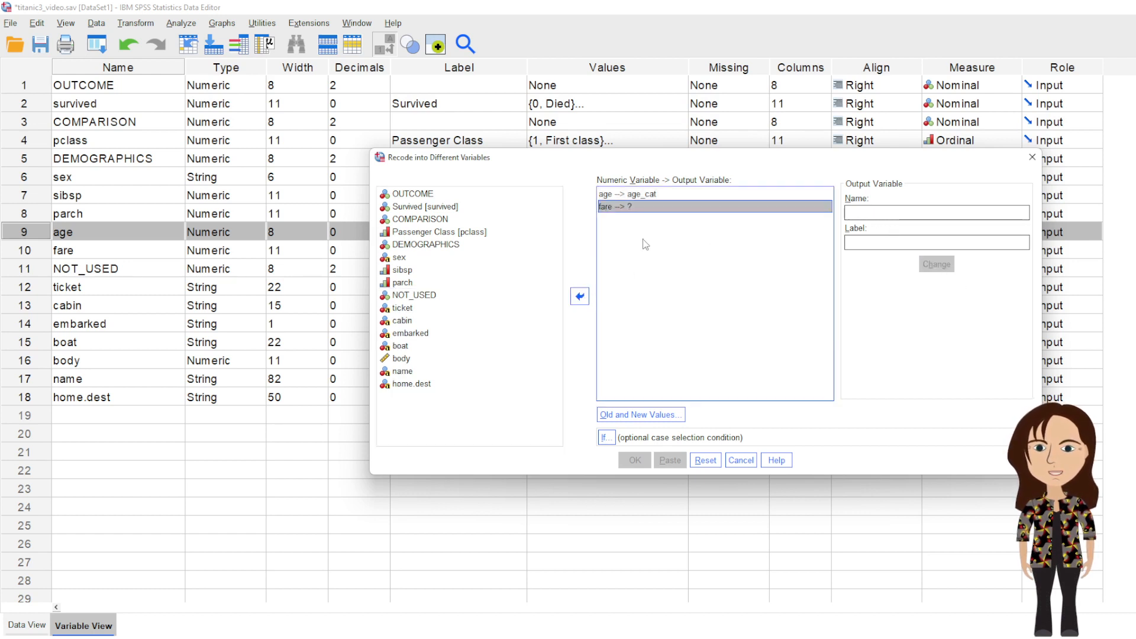
left_click(579, 296)
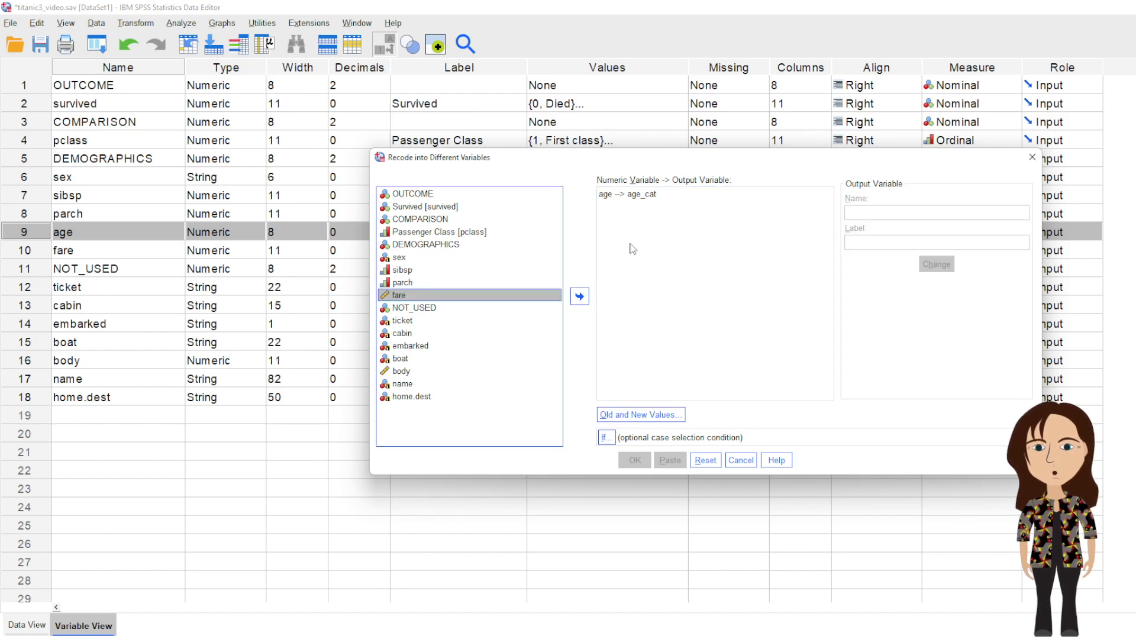
- Define the old and new values for age_cat, adding a rule that recodes the lowest value through 18 to 1
left_click(641, 414)
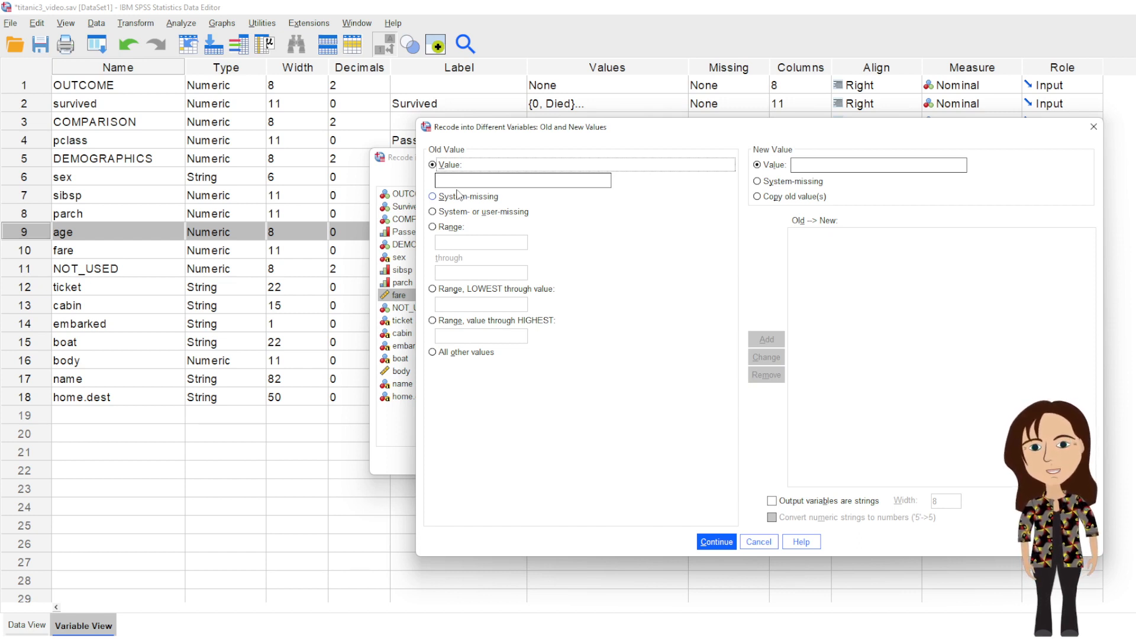
left_click(463, 289)
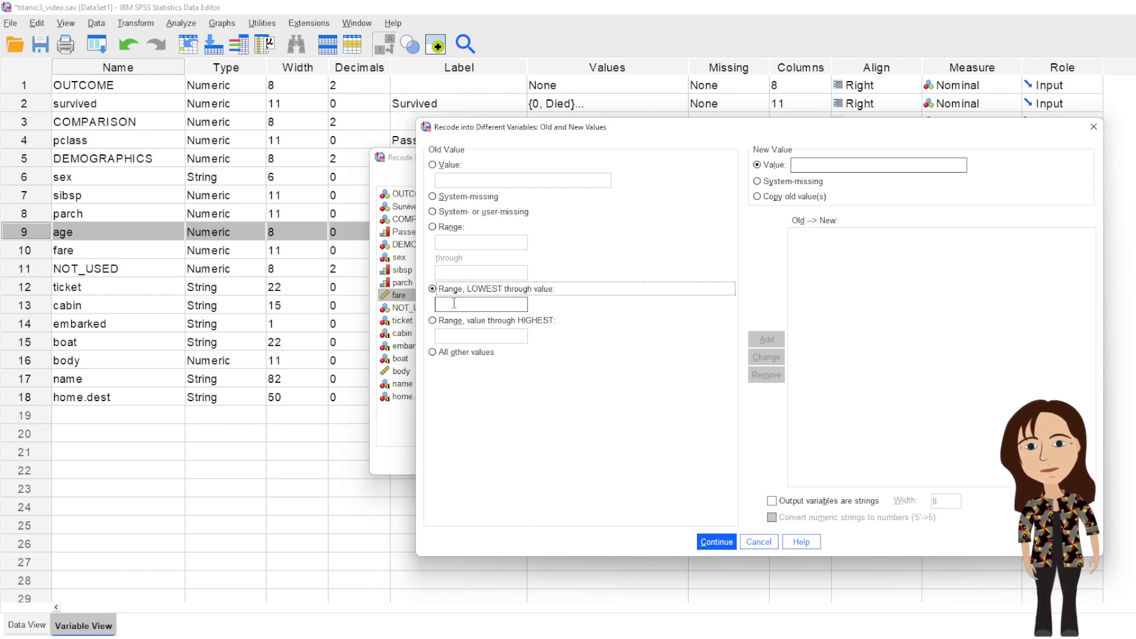
left_click(453, 304)
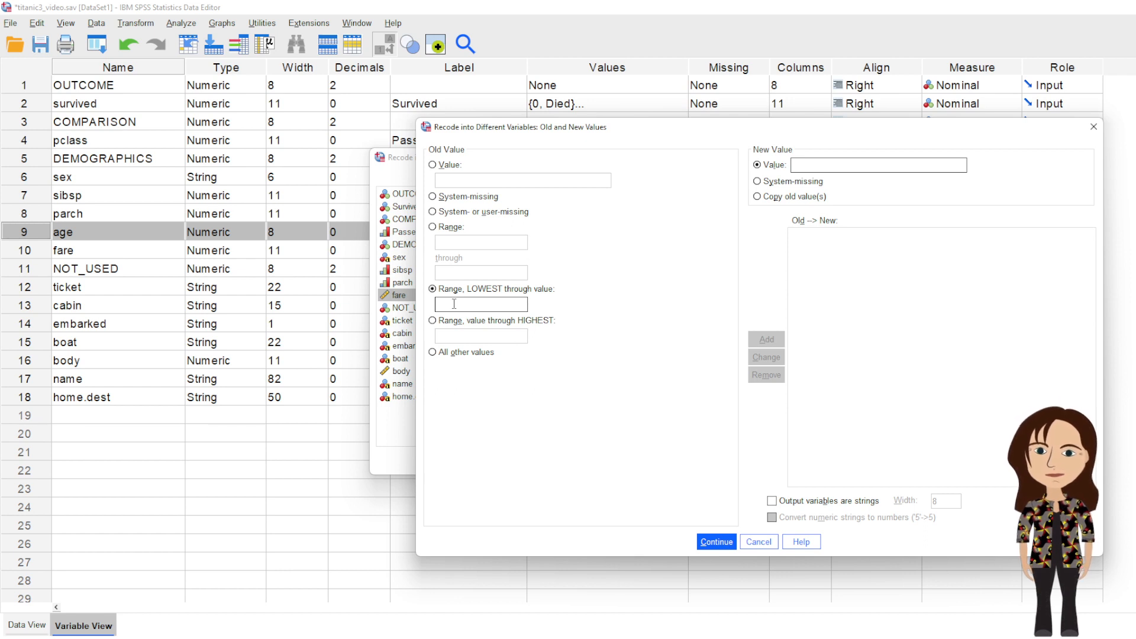
type("18")
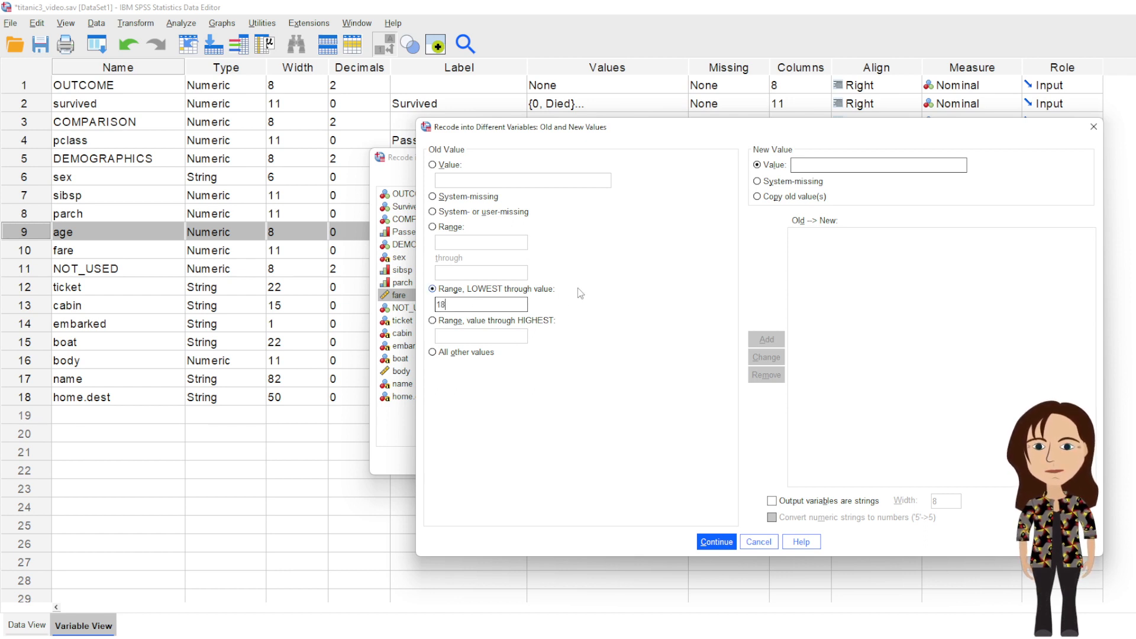
left_click(804, 165)
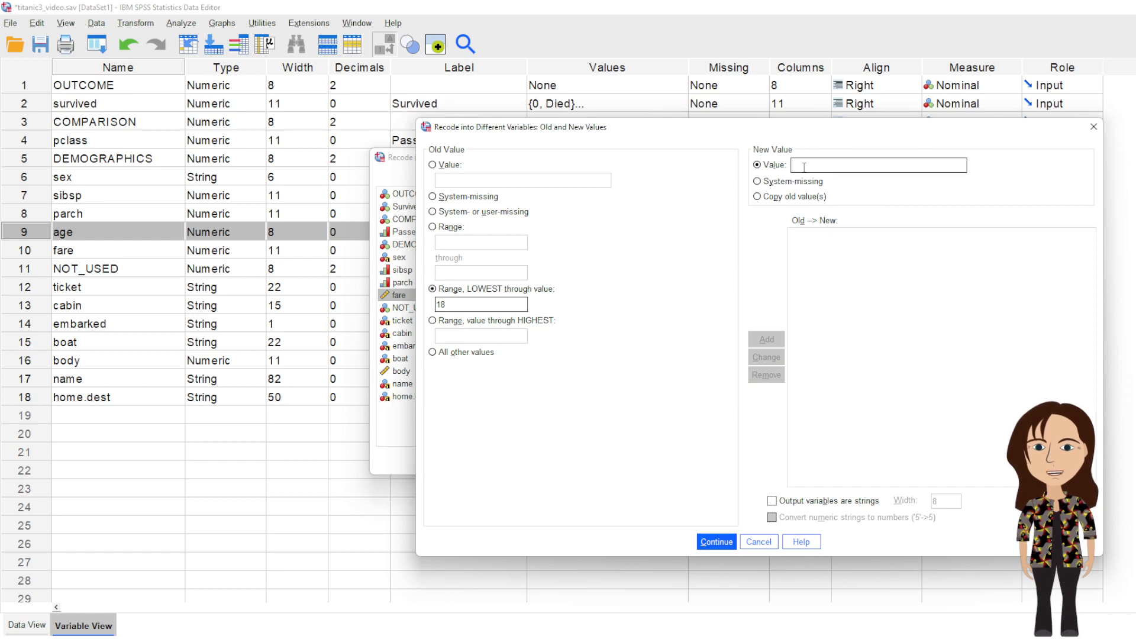
type("1")
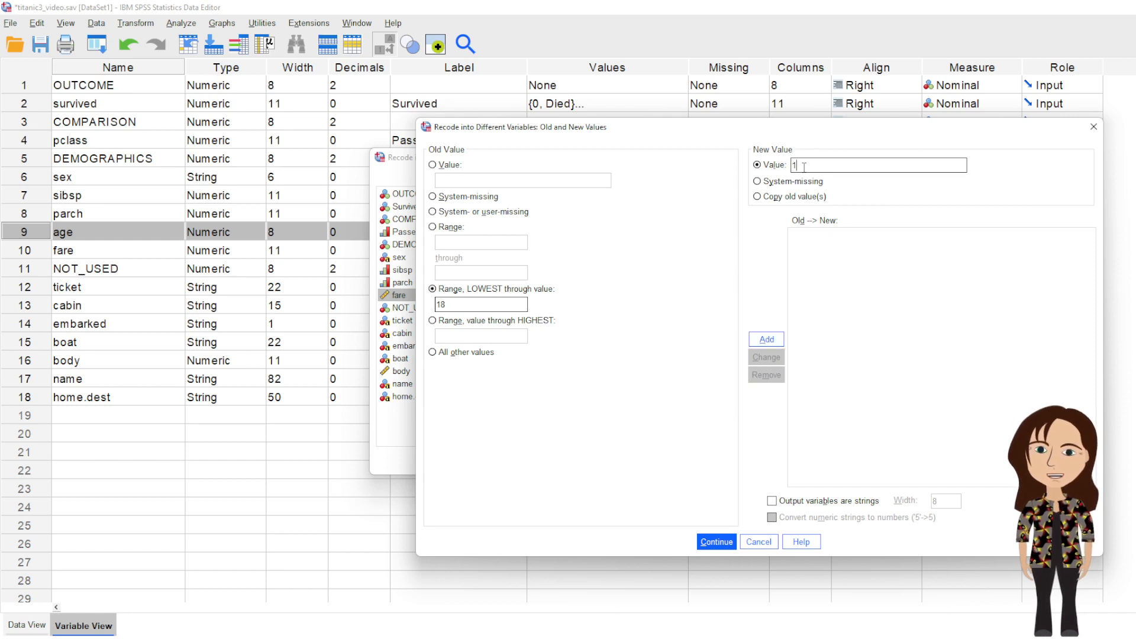
left_click(773, 340)
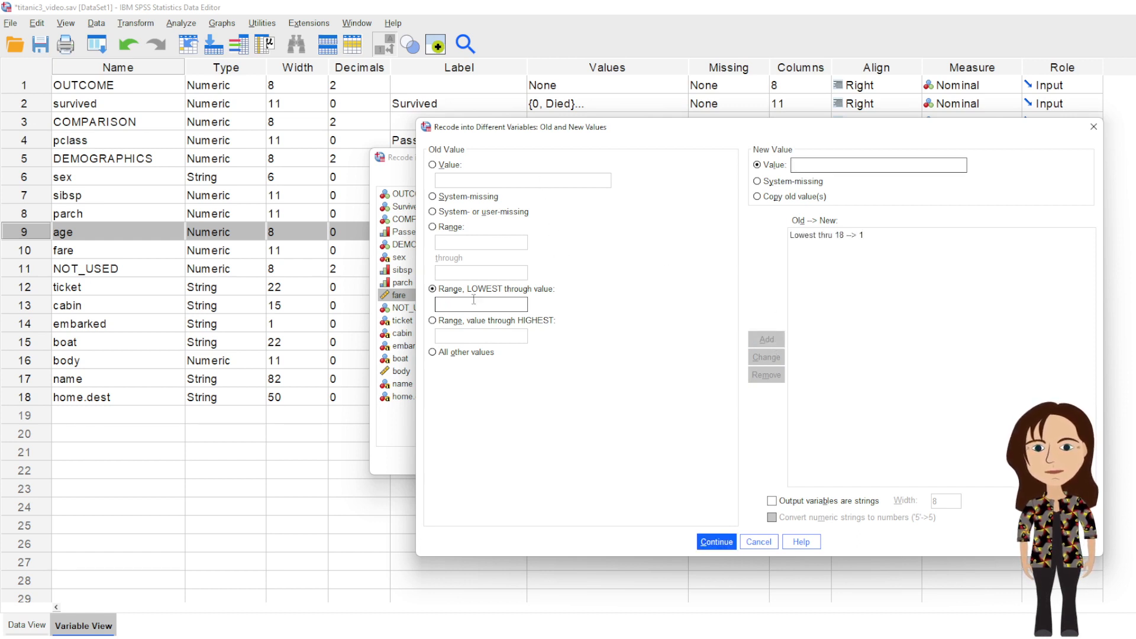
- Change the first recode rule so that the range from lowest through 17 is recoded to 1
left_click(460, 240)
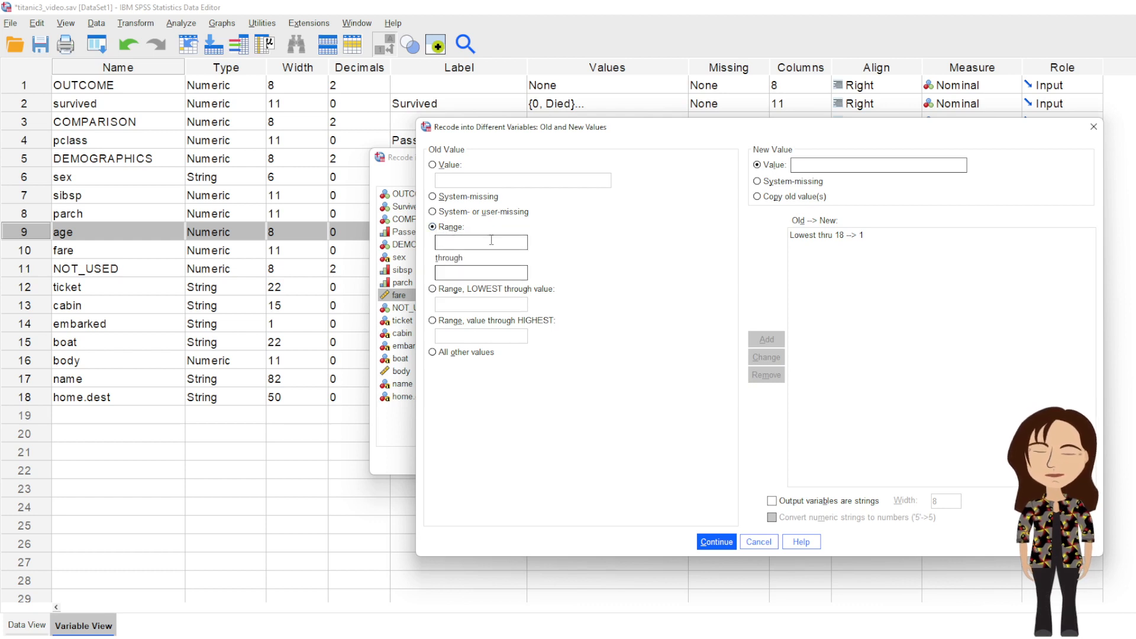
type("18.1")
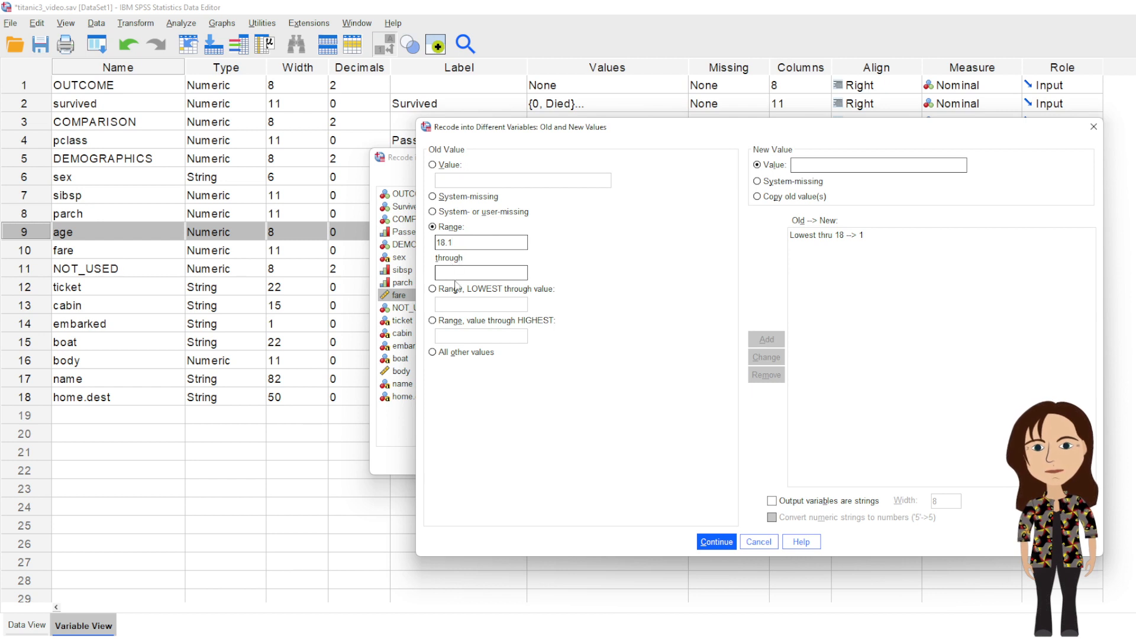
left_click(841, 235)
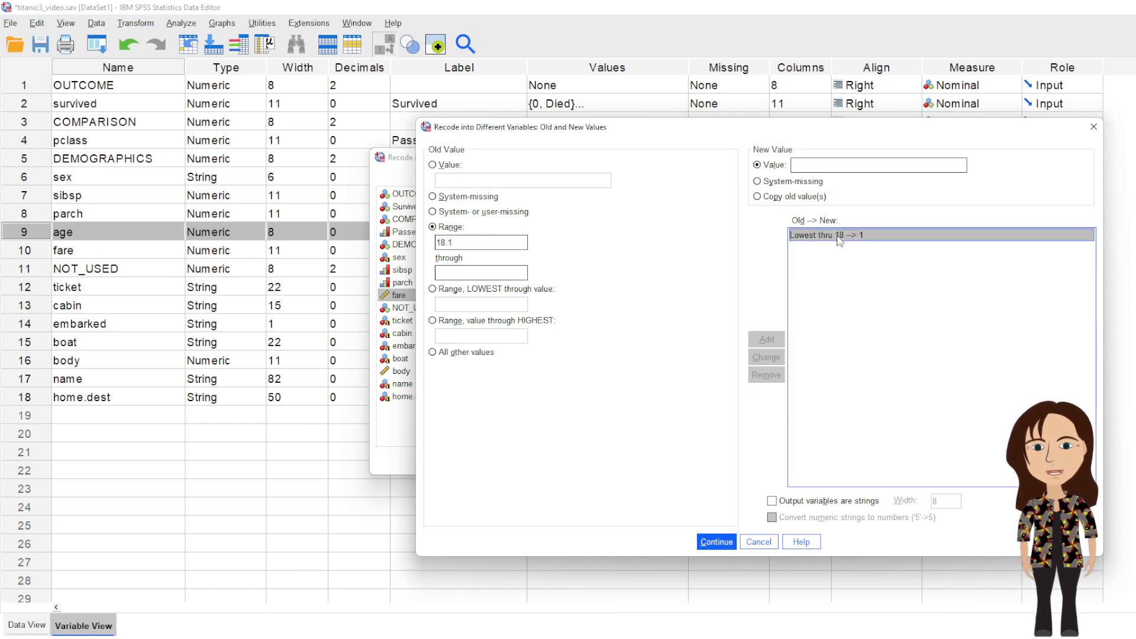
double_click(483, 303)
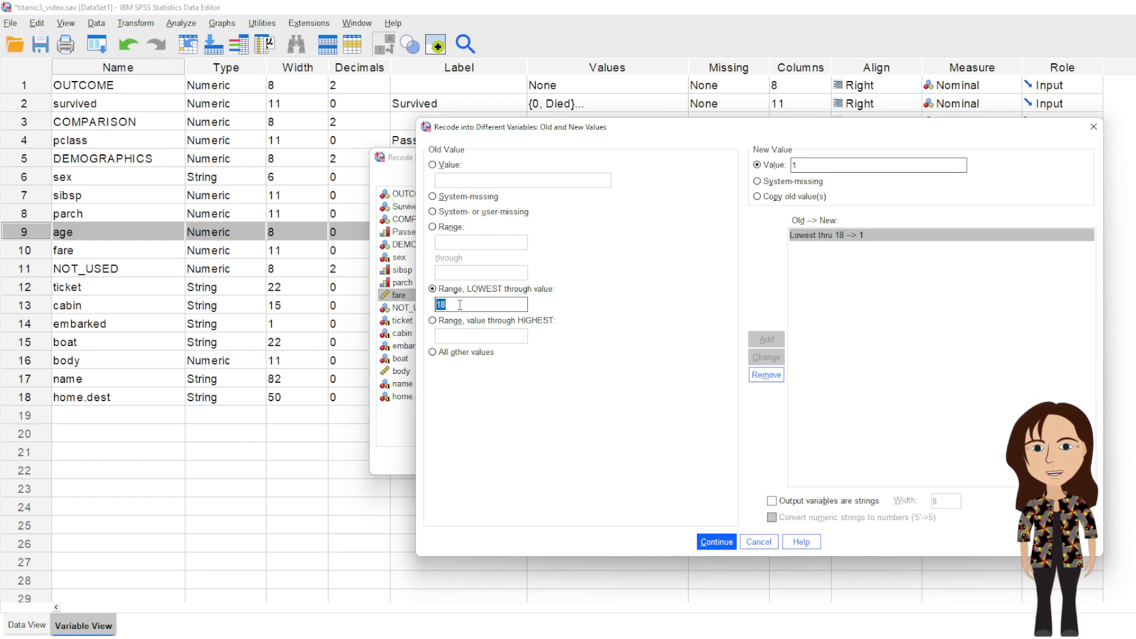
type("17")
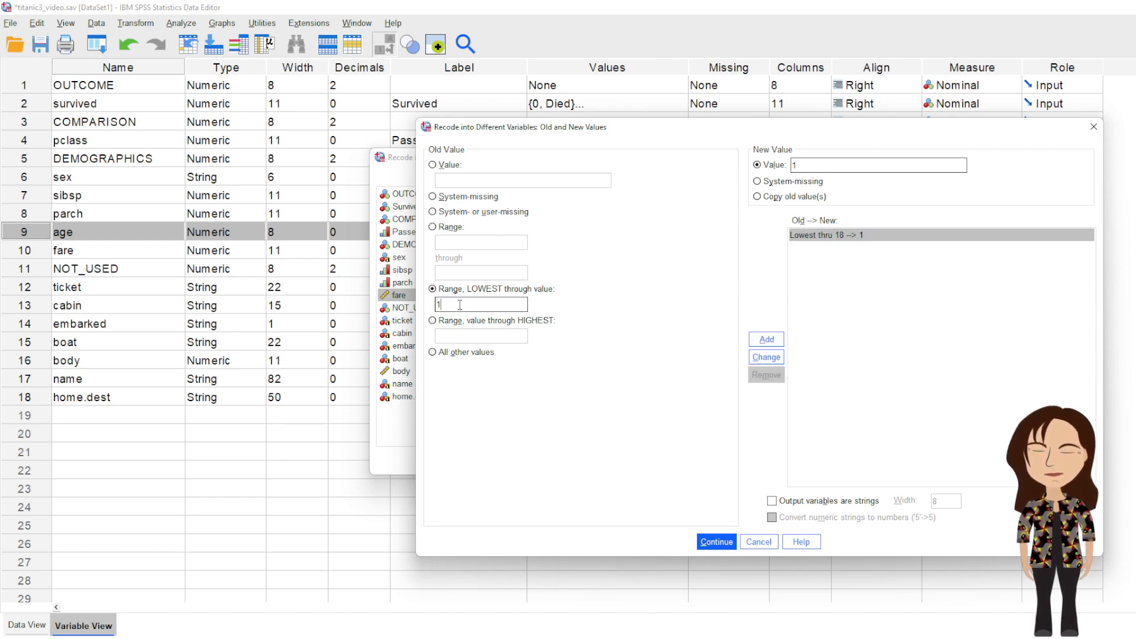
left_click(766, 357)
- Add a recode rule that turns the age range 18 through 64 into the new value 2
left_click(449, 226)
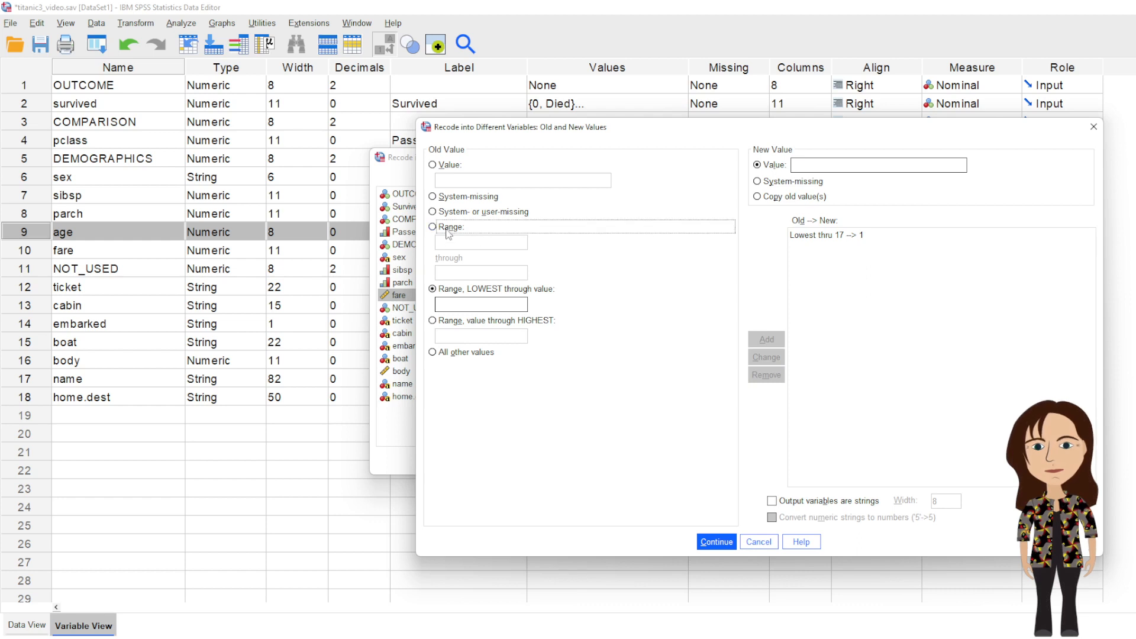
left_click(460, 242)
type("18")
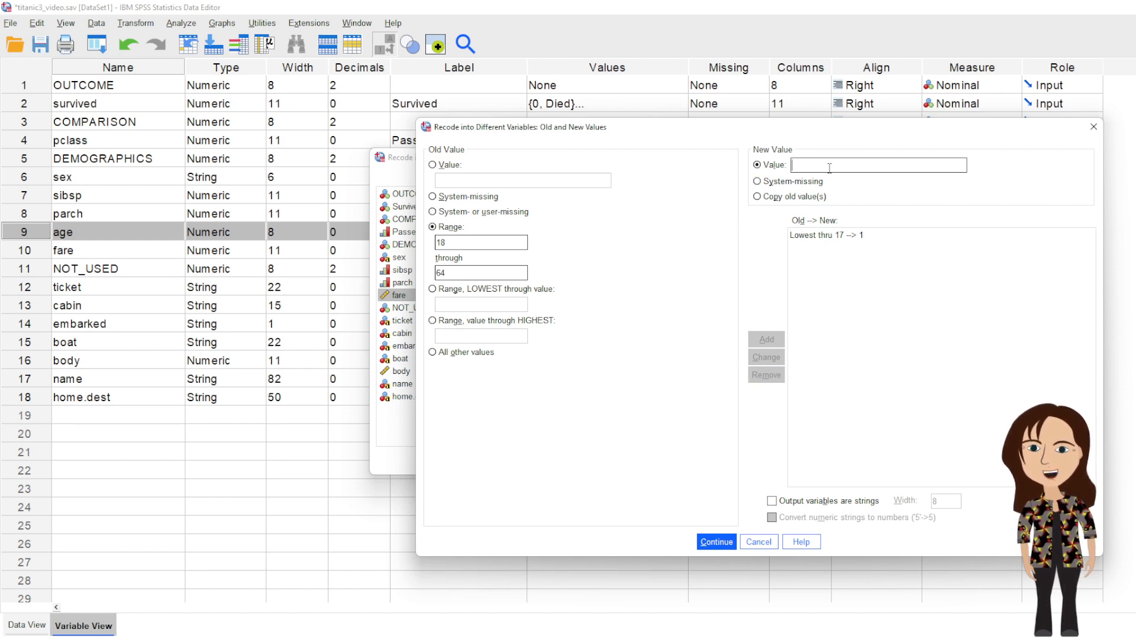
type("2")
left_click(766, 339)
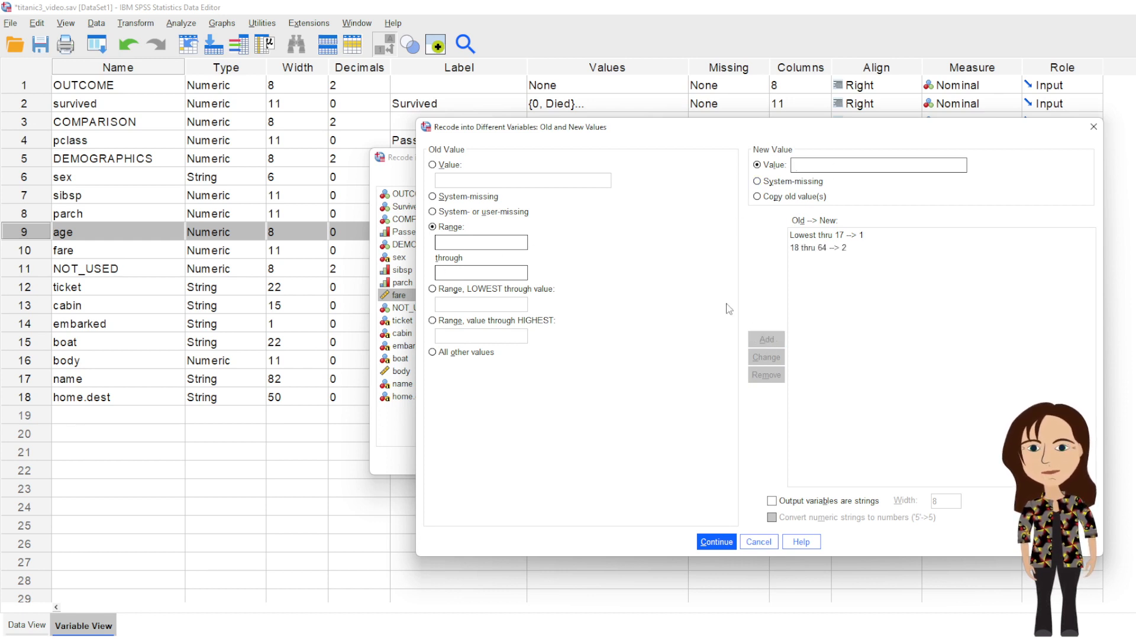
- Add a recode rule that turns ages from 65 through highest into the new value 3
left_click(461, 321)
left_click(455, 337)
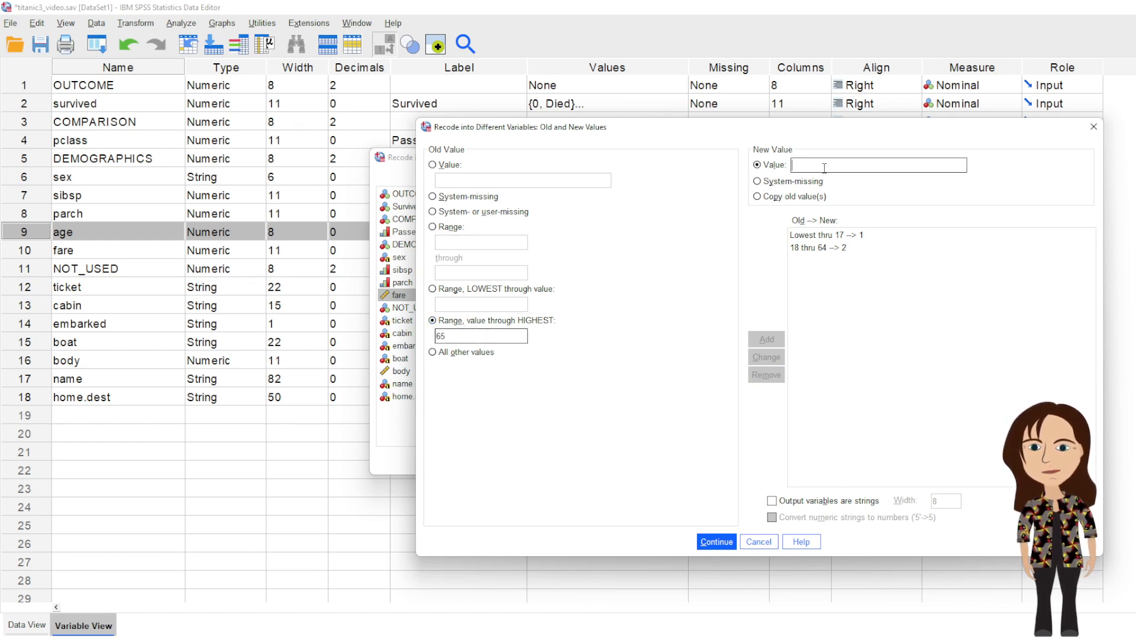
type("3")
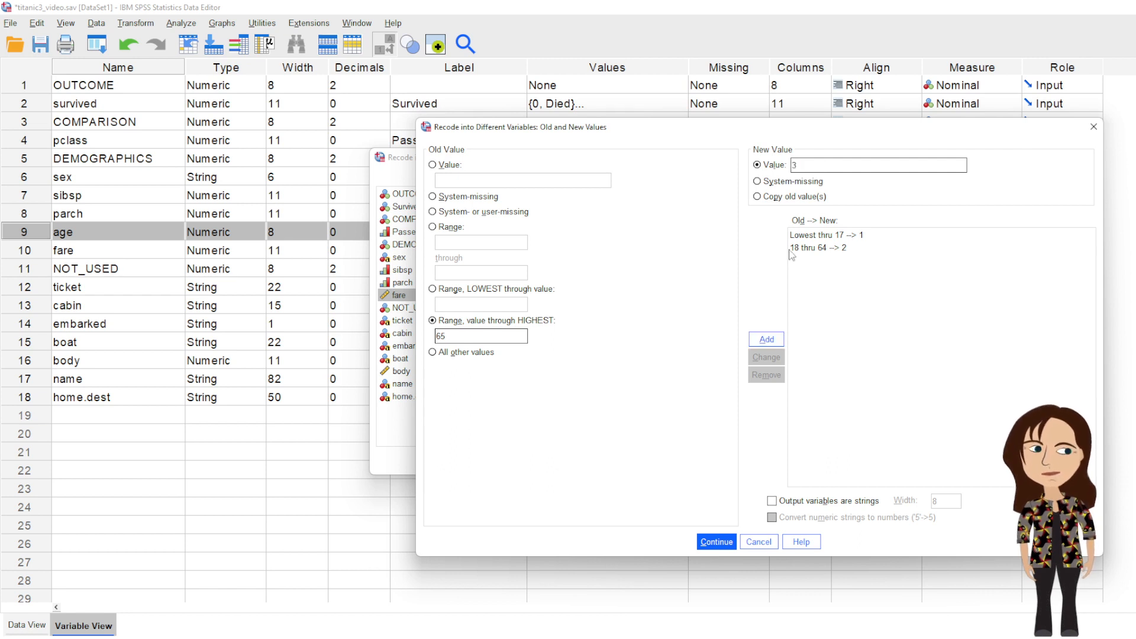
left_click(766, 339)
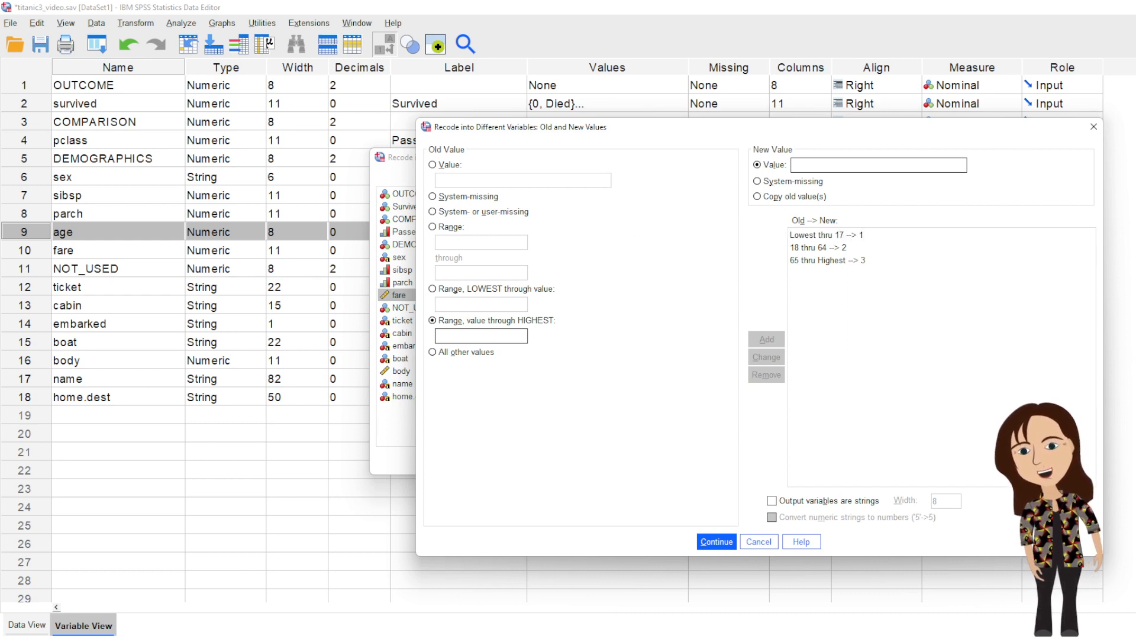
- Switch to Snipping Tool and capture the area showing the old-to-new recode rules, narrowing its window before returning to the recode dialog
mouse_move(775, 638)
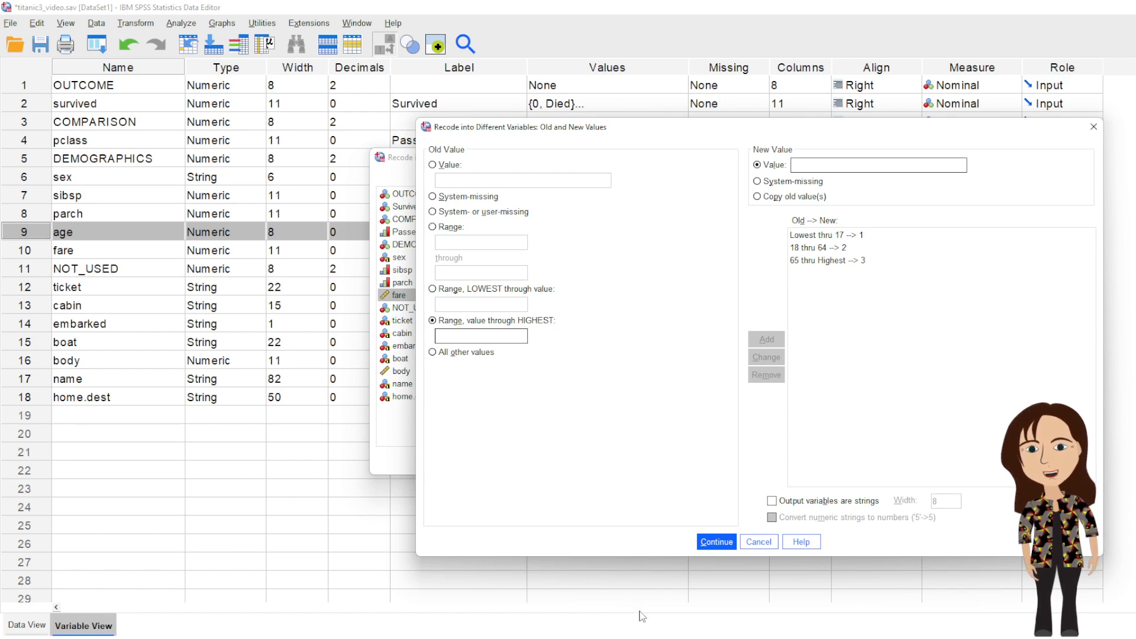
left_click(687, 638)
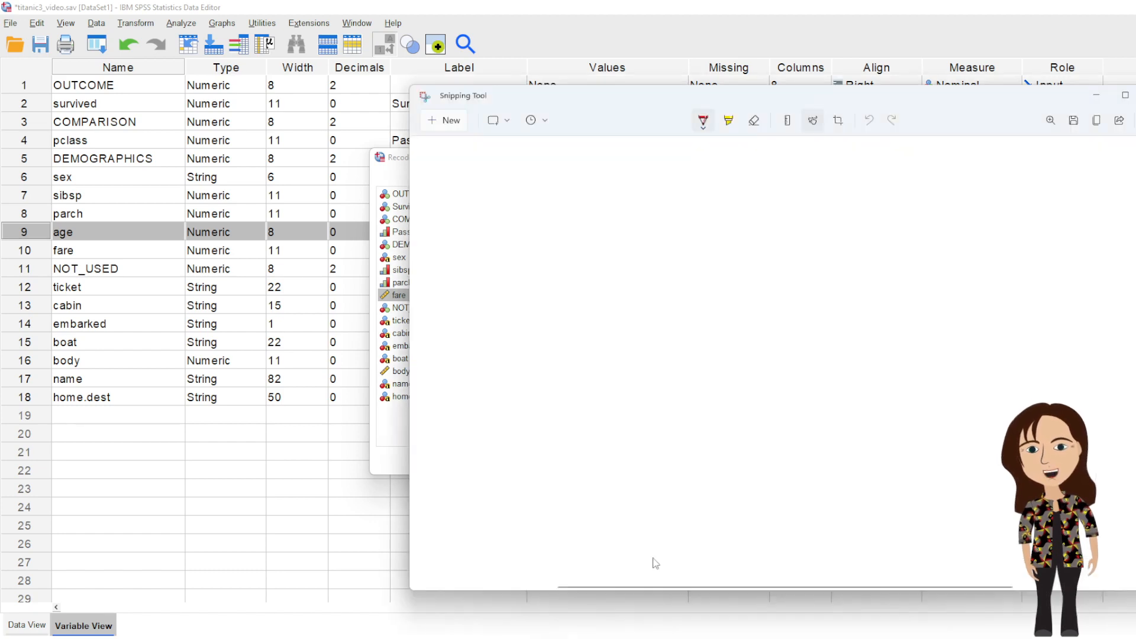
left_click(441, 122)
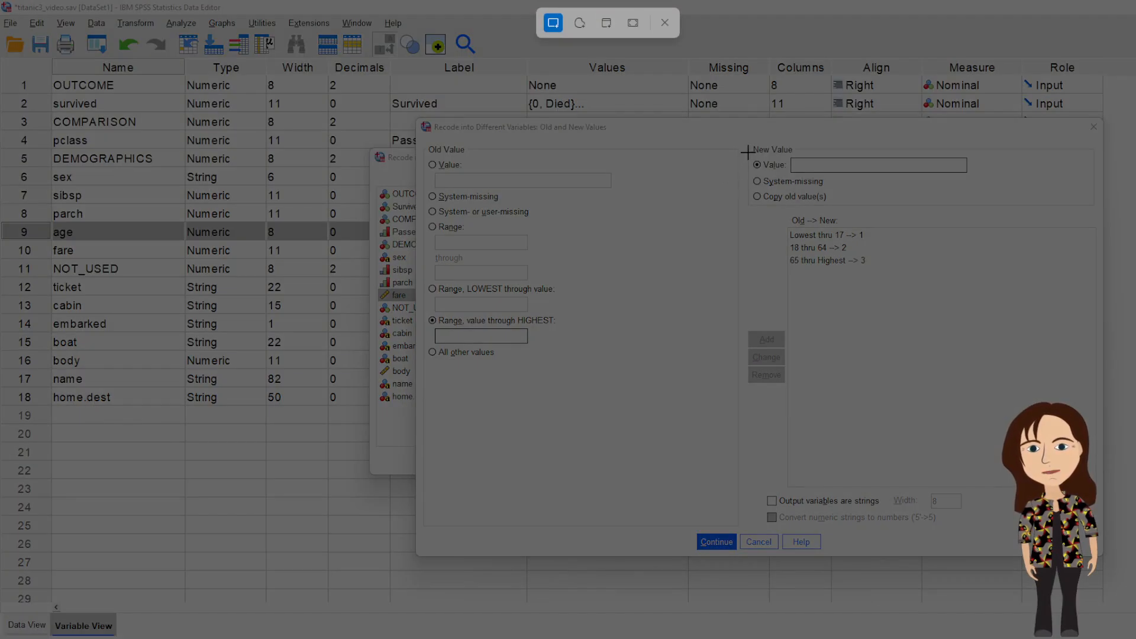
left_click_drag(748, 152, 976, 292)
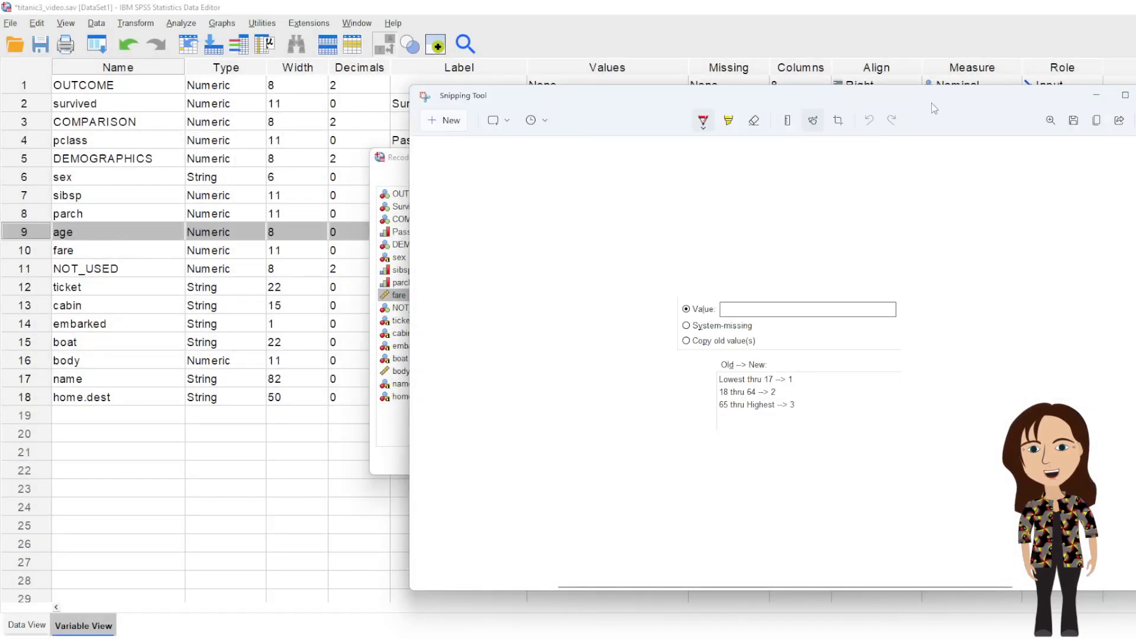
left_click_drag(412, 371, 731, 371)
left_click(681, 403)
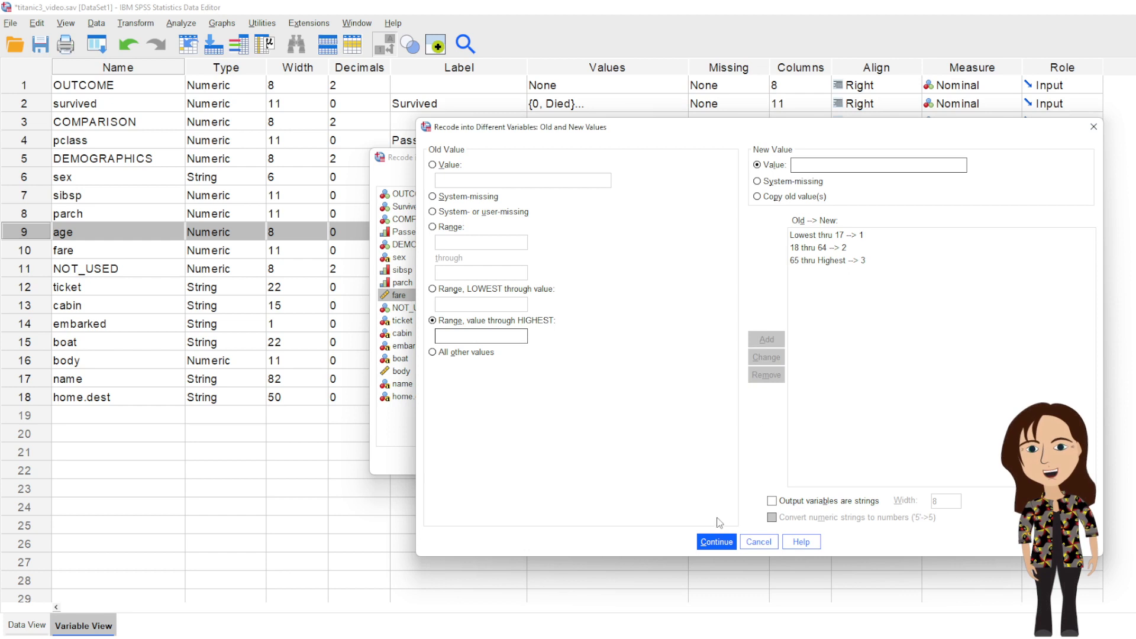
- Add a recode rule that keeps system-missing ages as system-missing, and run the recode into age_cat
left_click(460, 199)
left_click(786, 182)
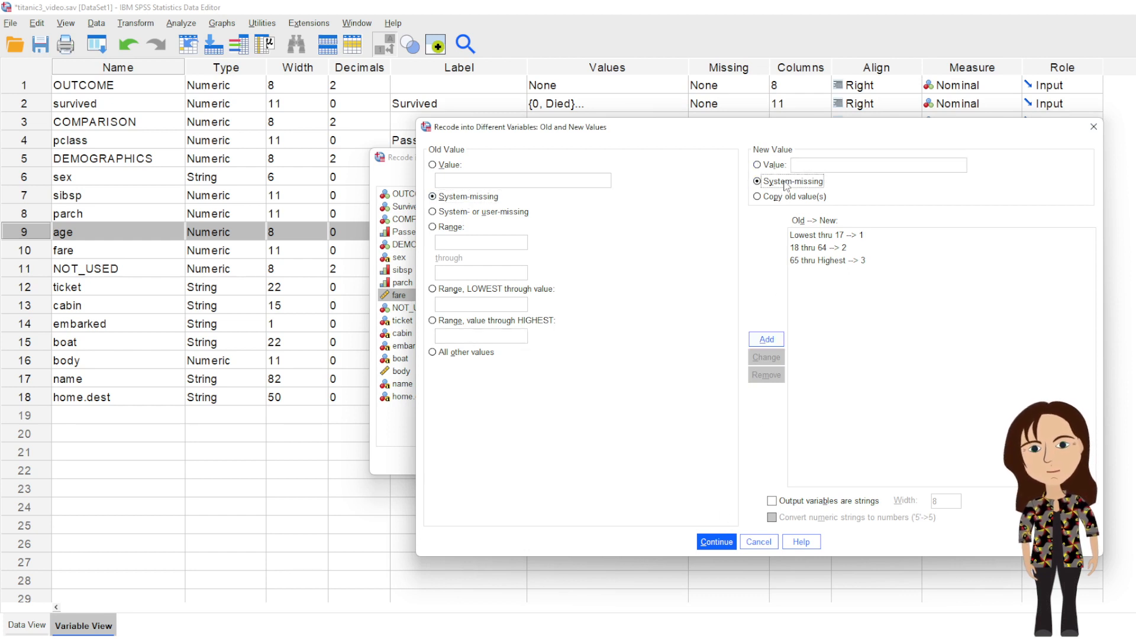
left_click(766, 339)
left_click(716, 541)
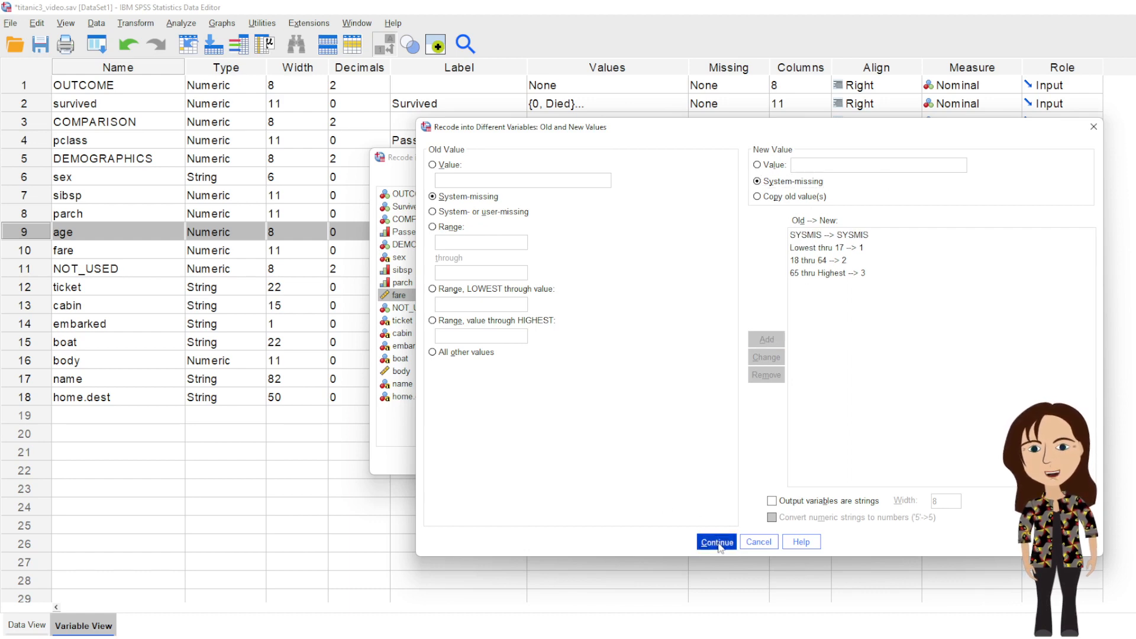
left_click(635, 464)
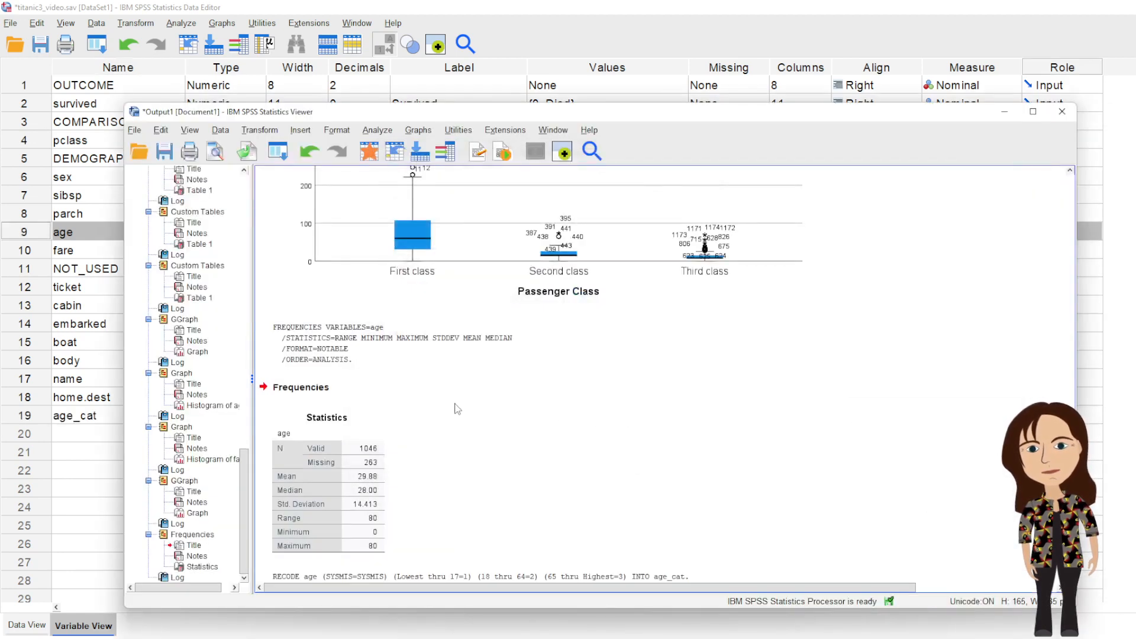
- Open the value labels of age_cat in the data editor and move the Snipping Tool capture of the recode rules aside for reference
left_click(83, 475)
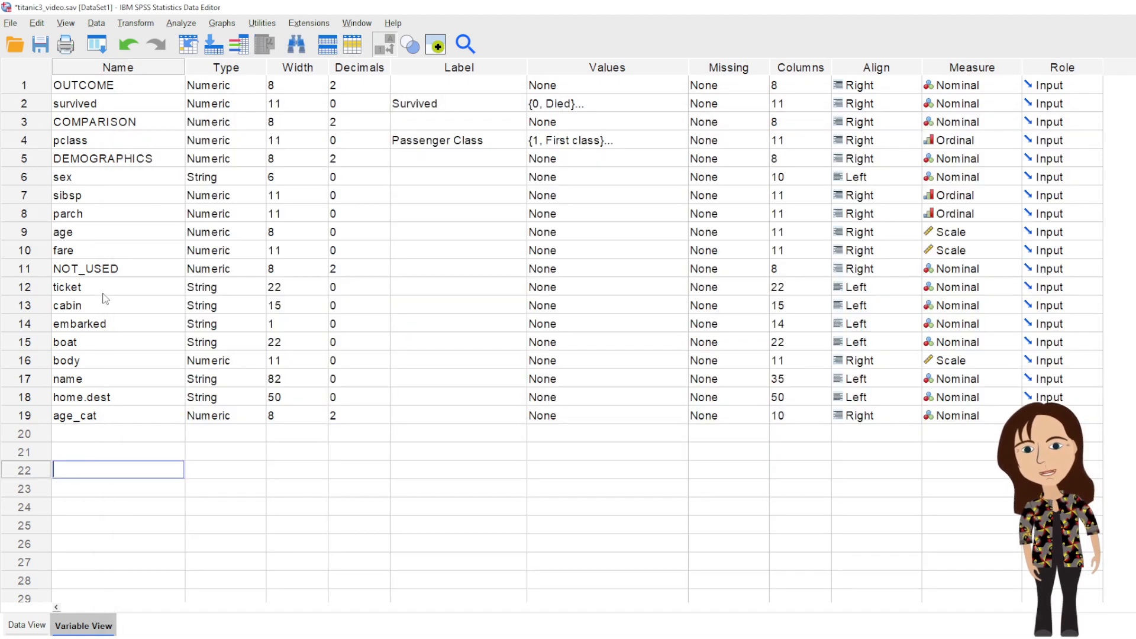
left_click(669, 415)
left_click(681, 421)
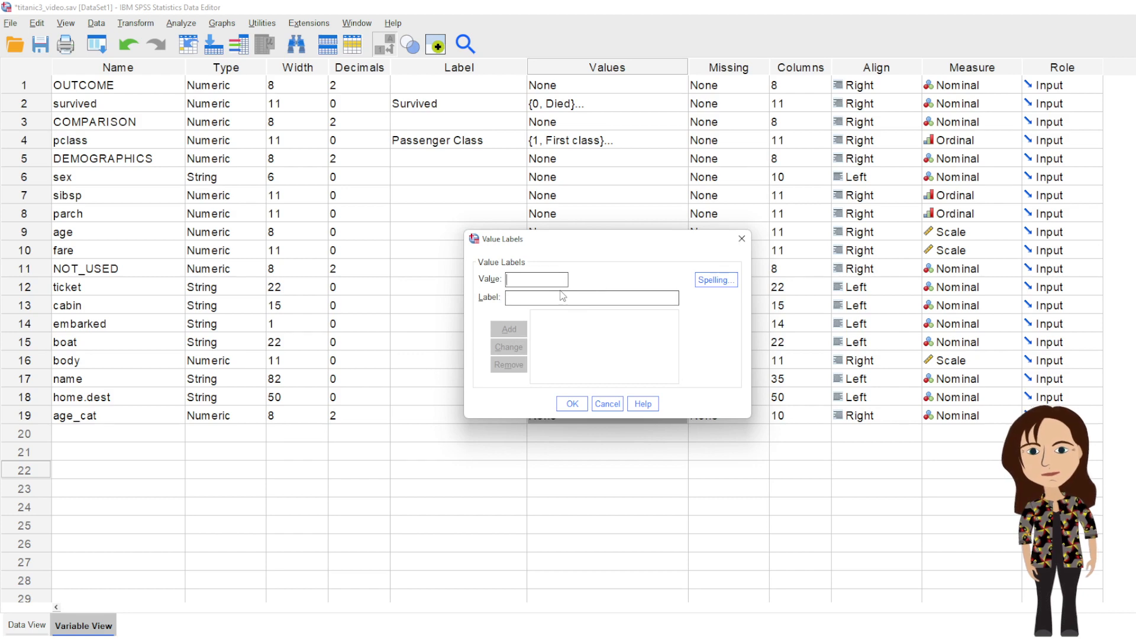
mouse_move(635, 638)
left_click(635, 592)
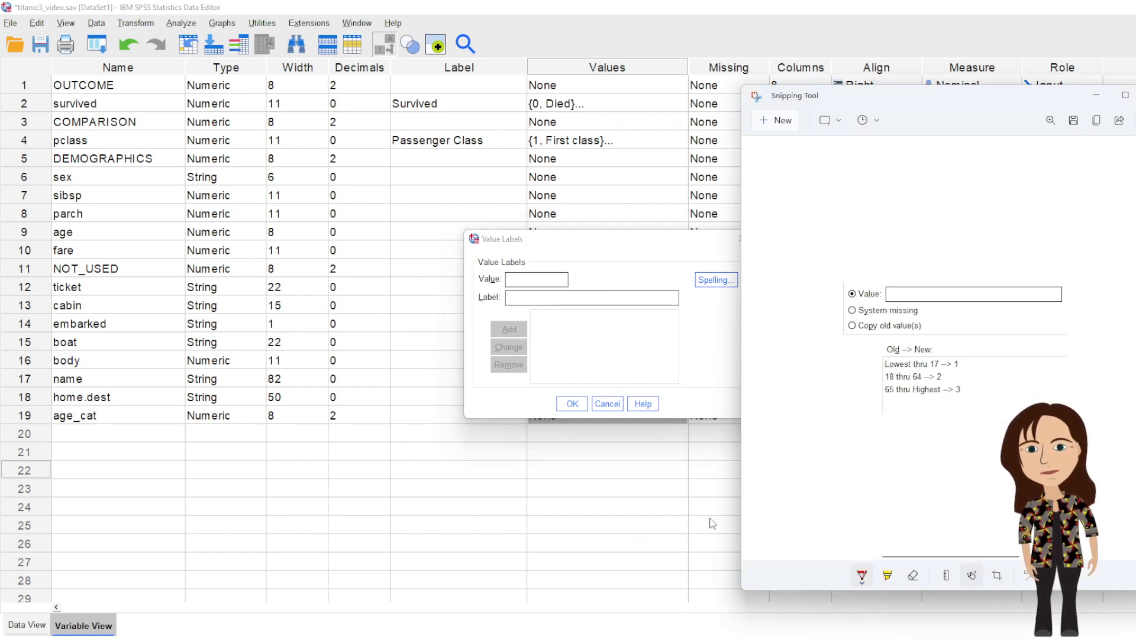
left_click(535, 279)
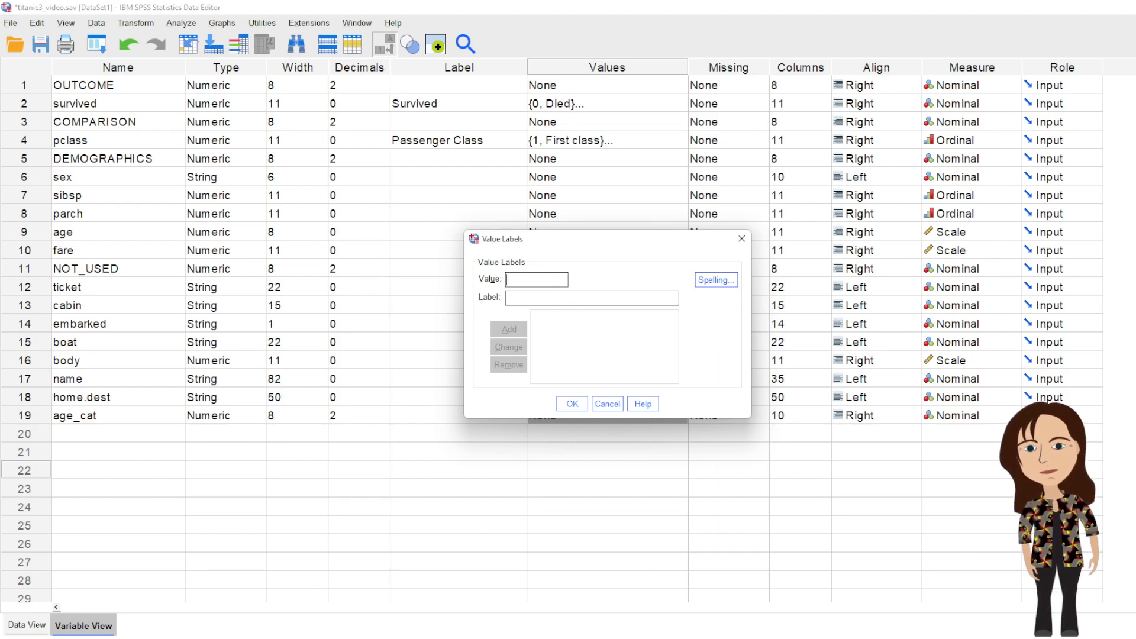
key("alt+Tab")
left_click_drag(939, 97, 0, 123)
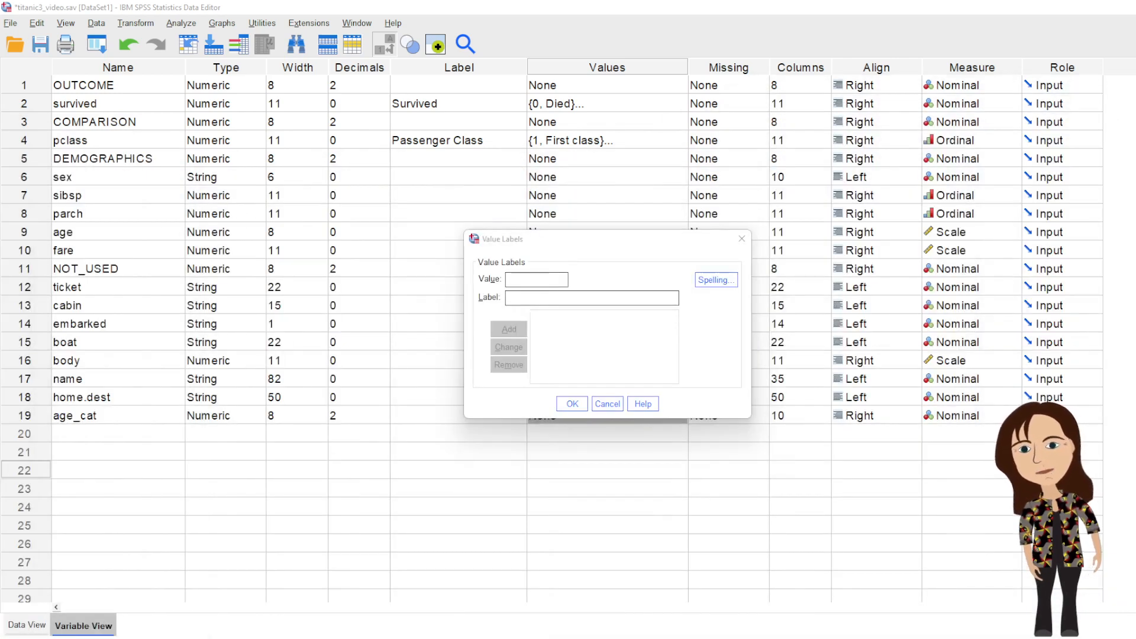
- Add the value label 0-17 for value 1 of age_cat
left_click(534, 277)
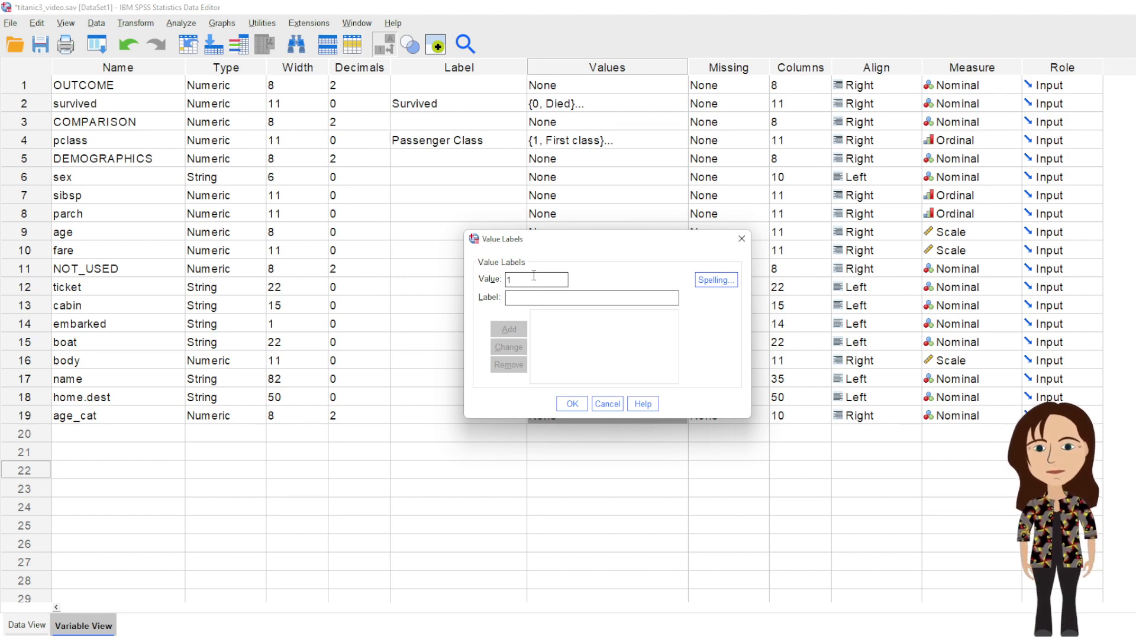
type("0")
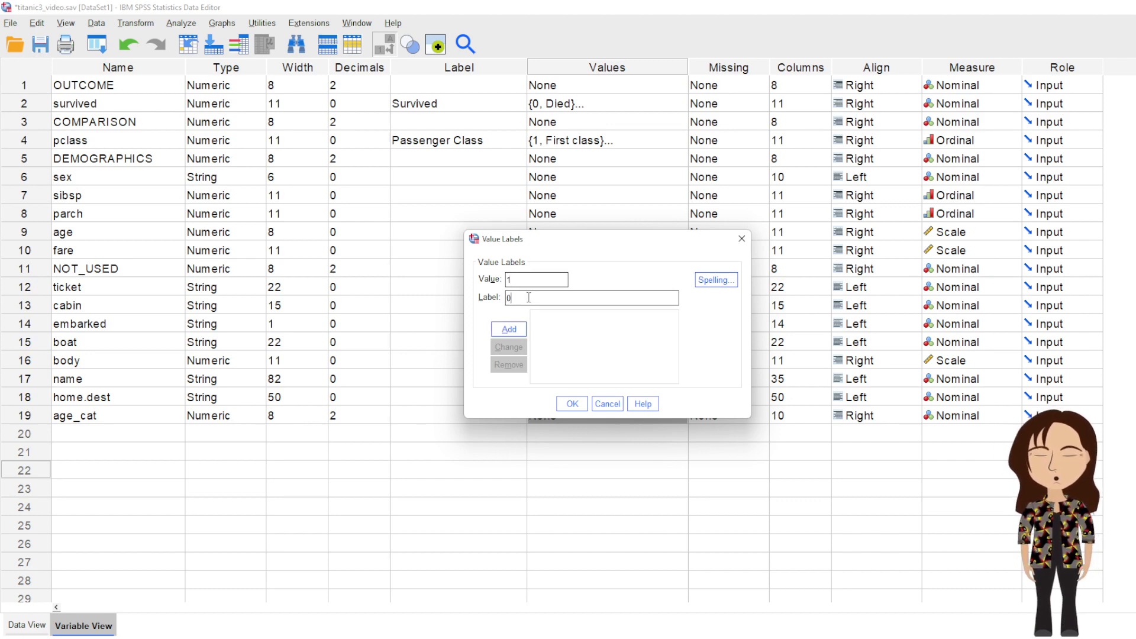
type("-17")
left_click(509, 329)
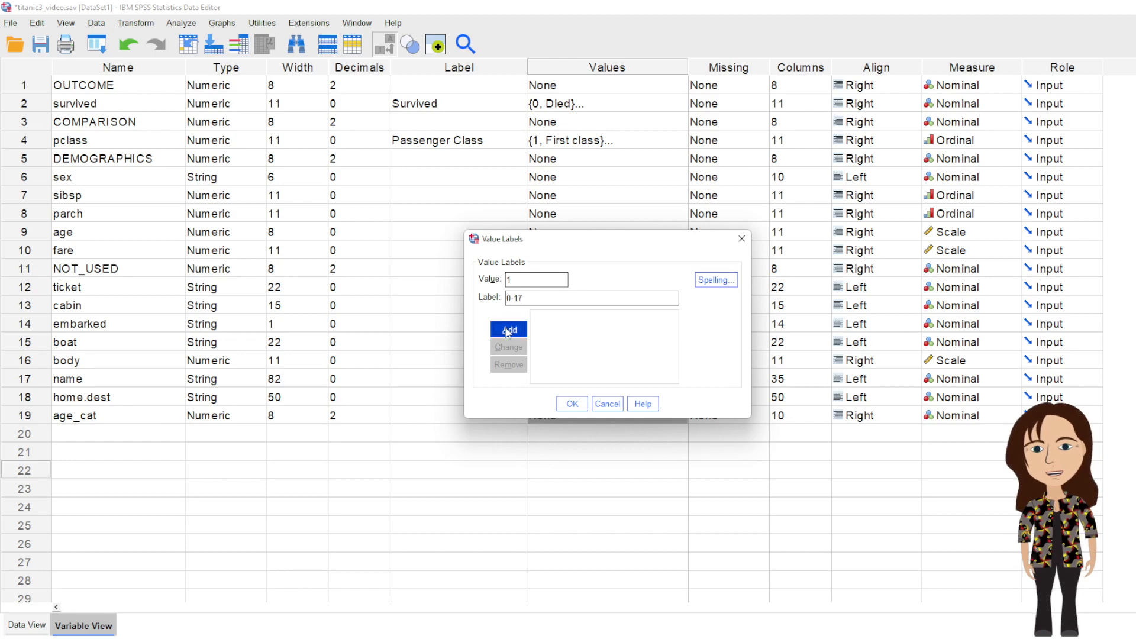
- Change the label of value 1 to "0-17 years"
left_click(540, 317)
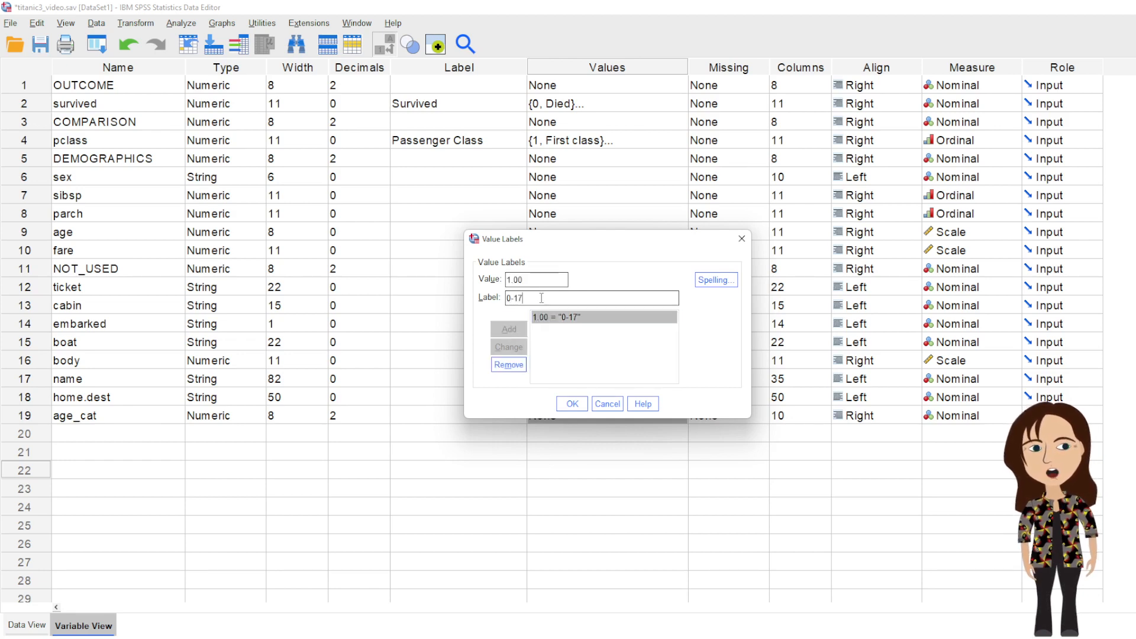
left_click(542, 297)
type("years")
left_click(509, 347)
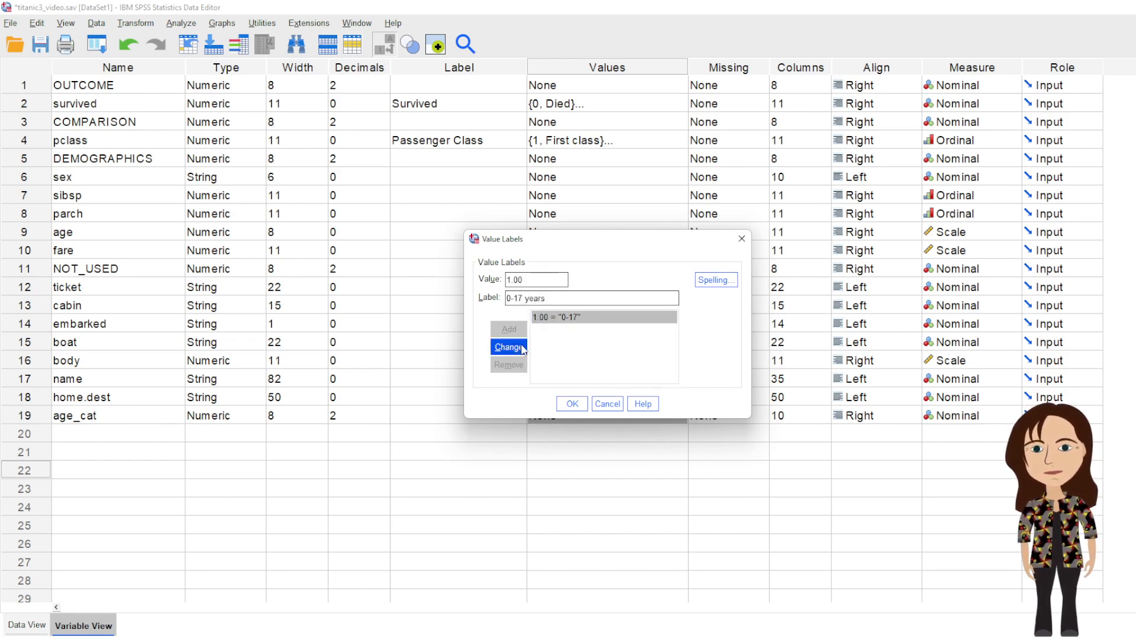
- Add the value label "18-64 years" for value 2 of age_cat
left_click_drag(530, 281, 497, 281)
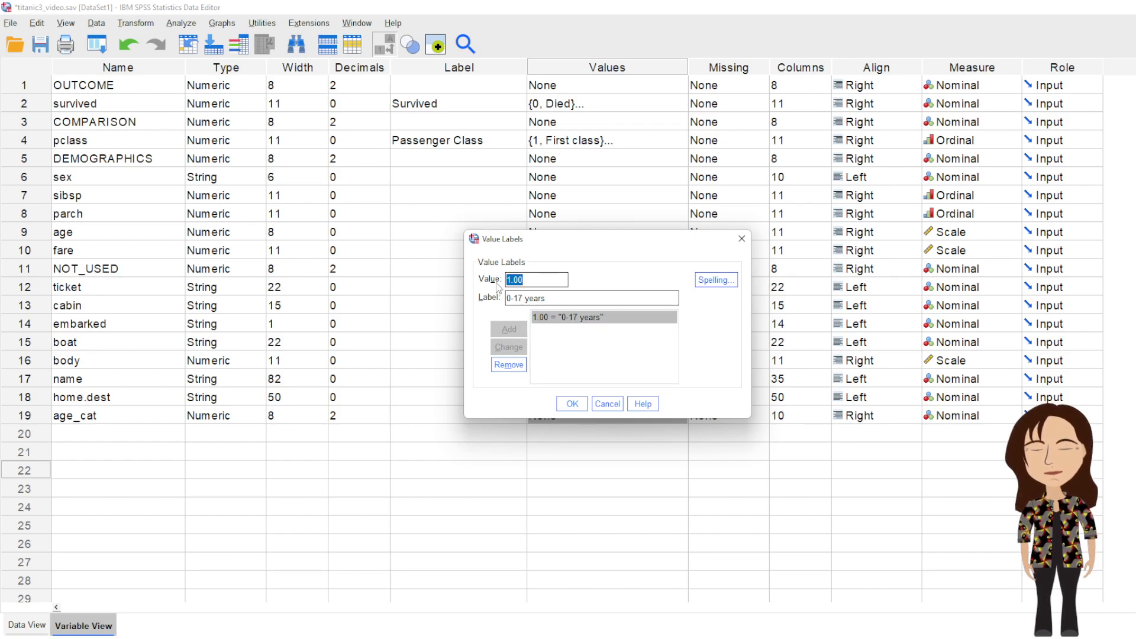
type("2")
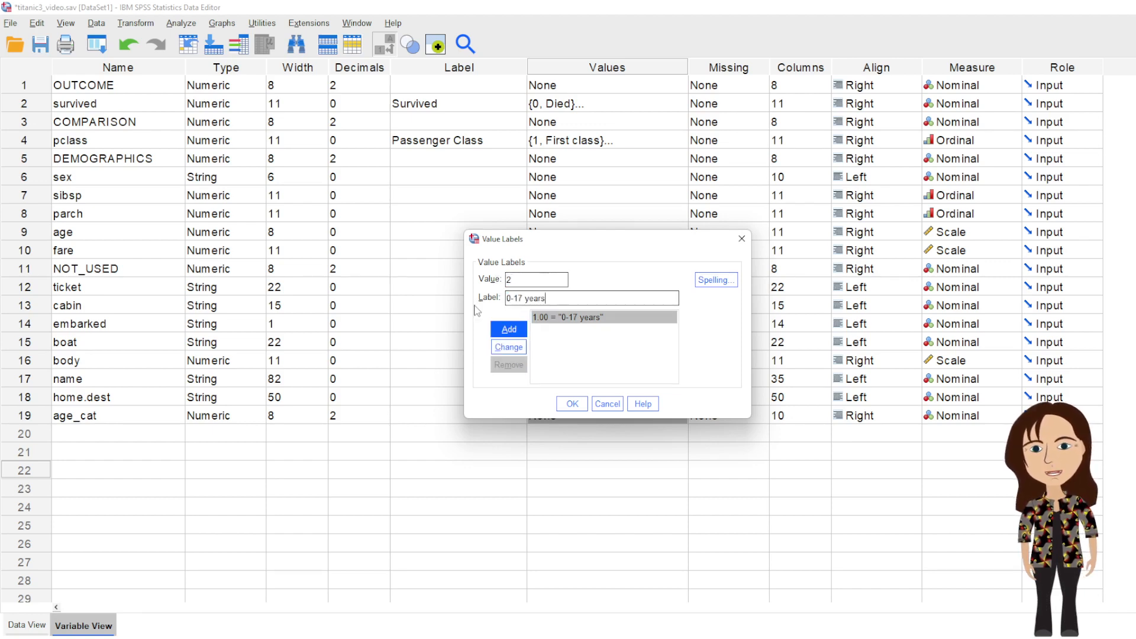
left_click(557, 299)
left_click_drag(523, 298, 500, 300)
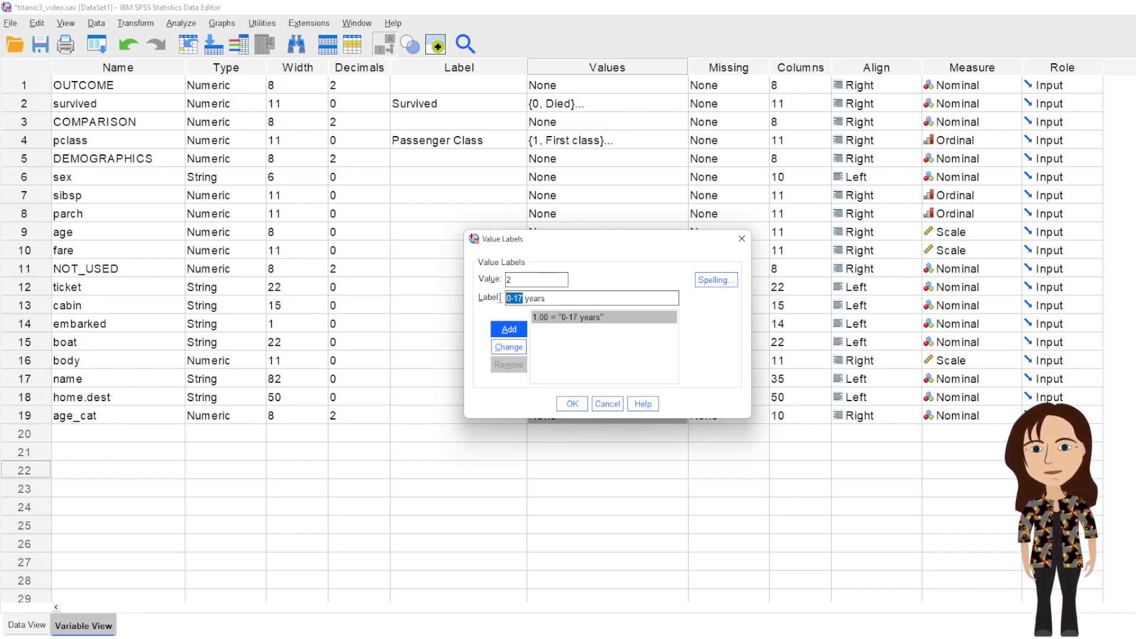
type("18")
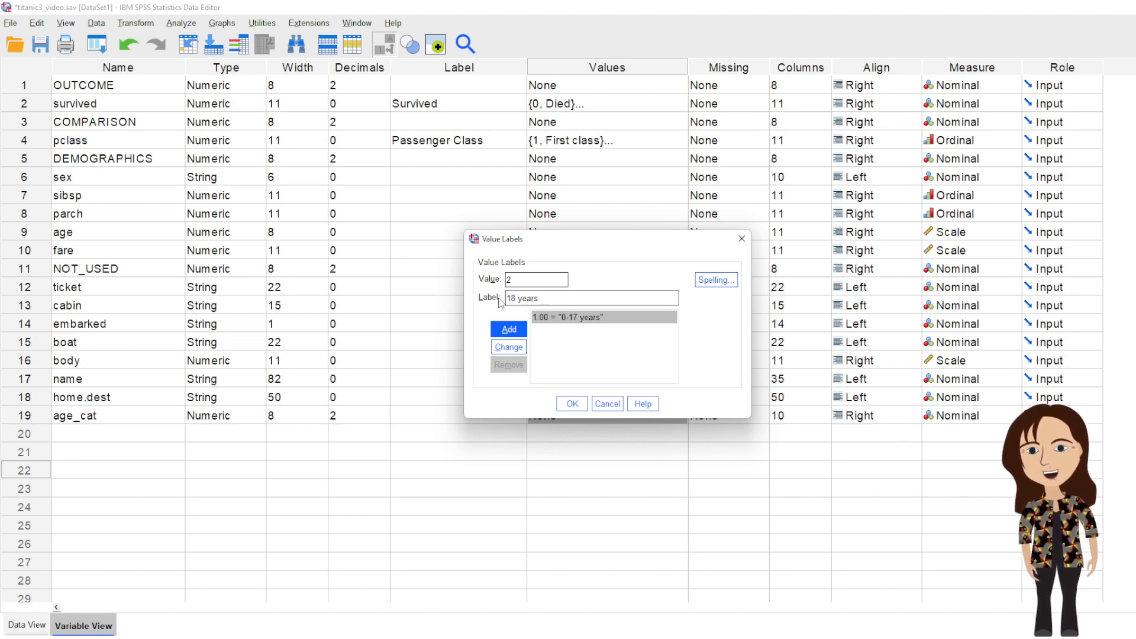
type("-64")
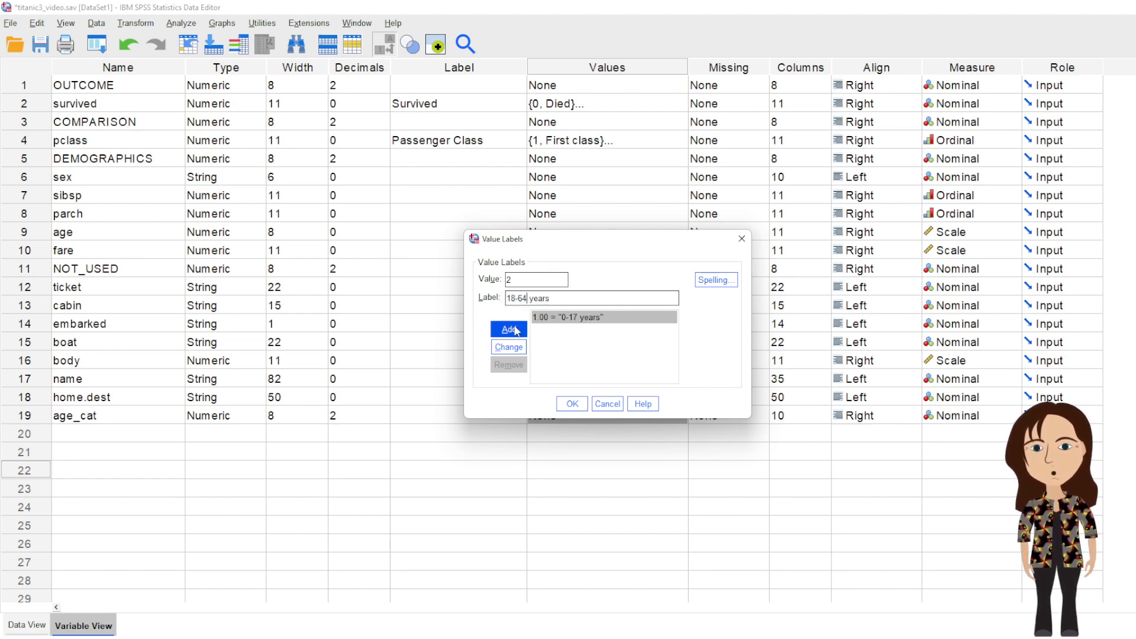
left_click(509, 329)
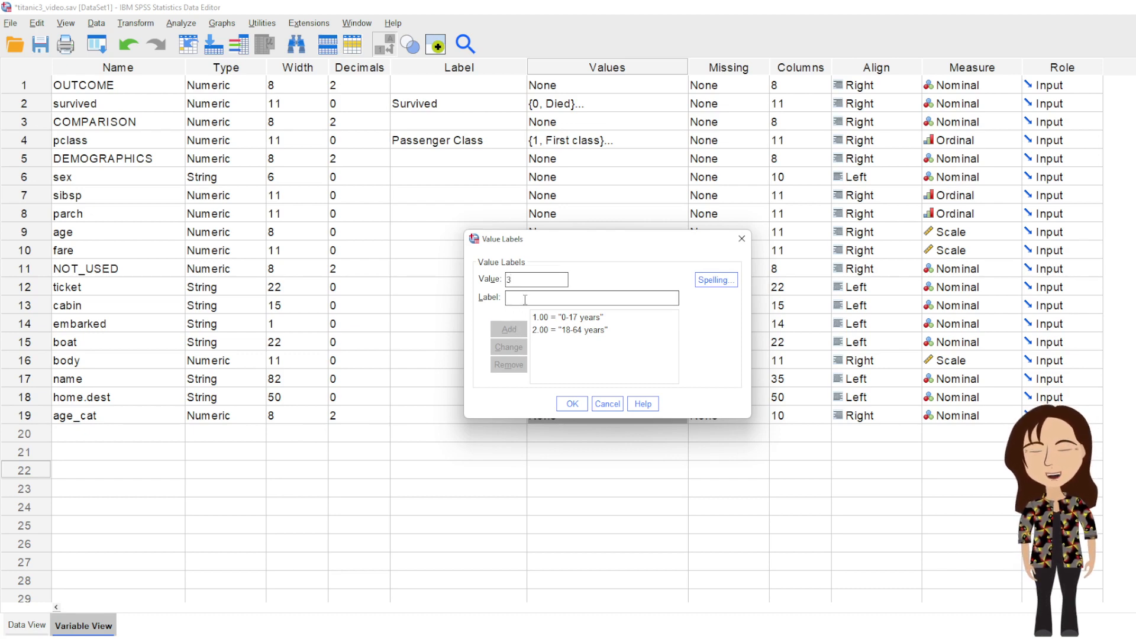
- Add the value label "65 and over" for value 3 and apply the value labels to age_cat
left_click(525, 300)
type("65 and over")
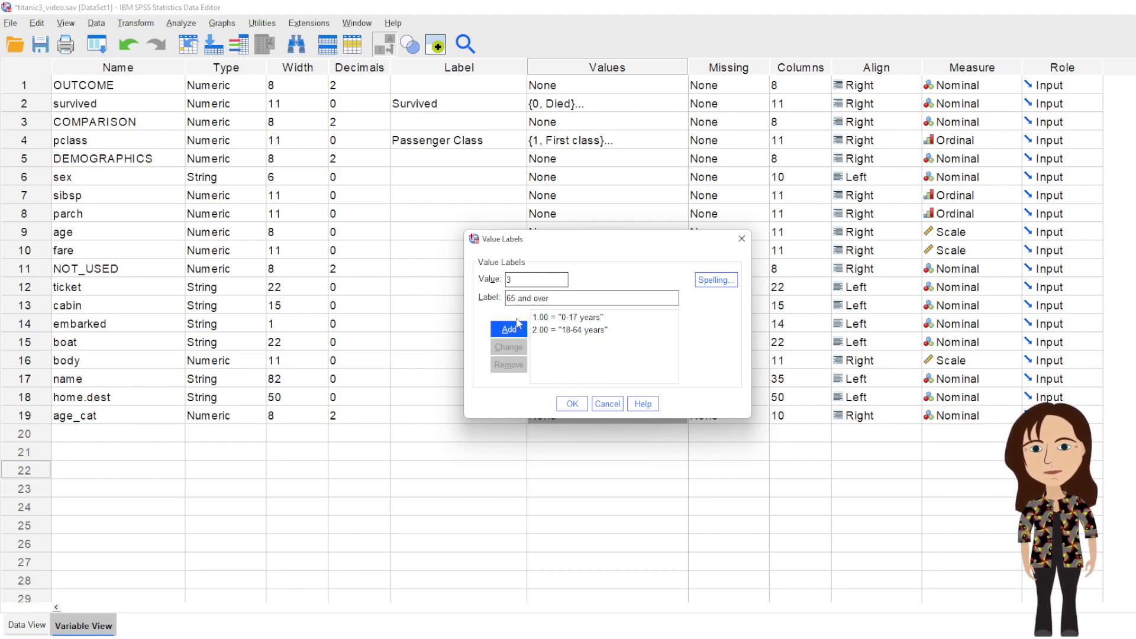
left_click(511, 329)
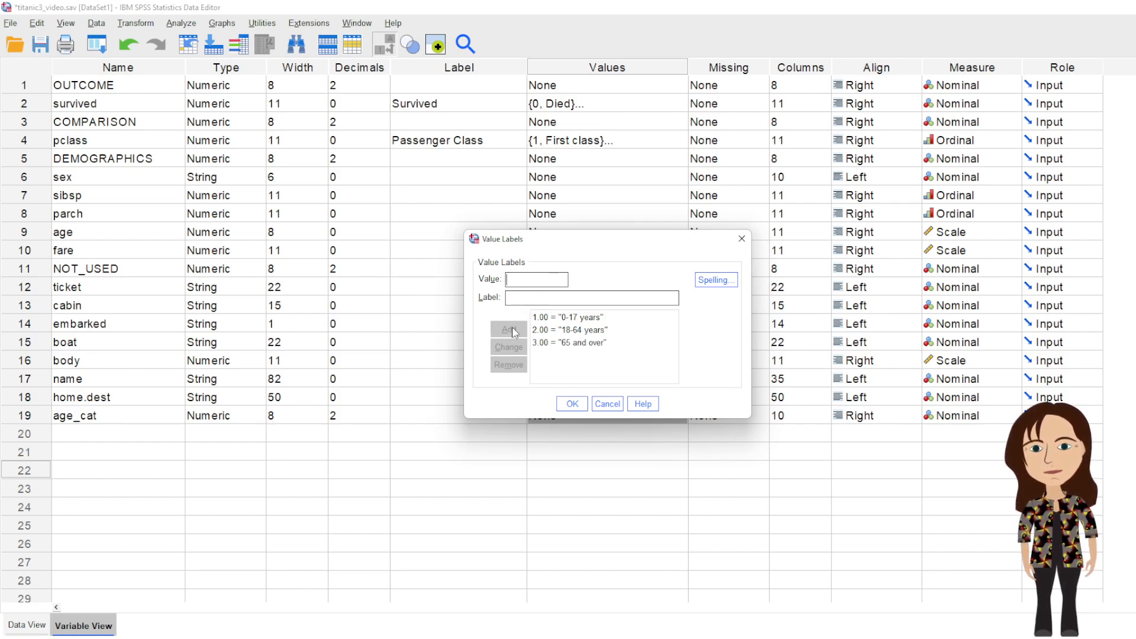
left_click(571, 405)
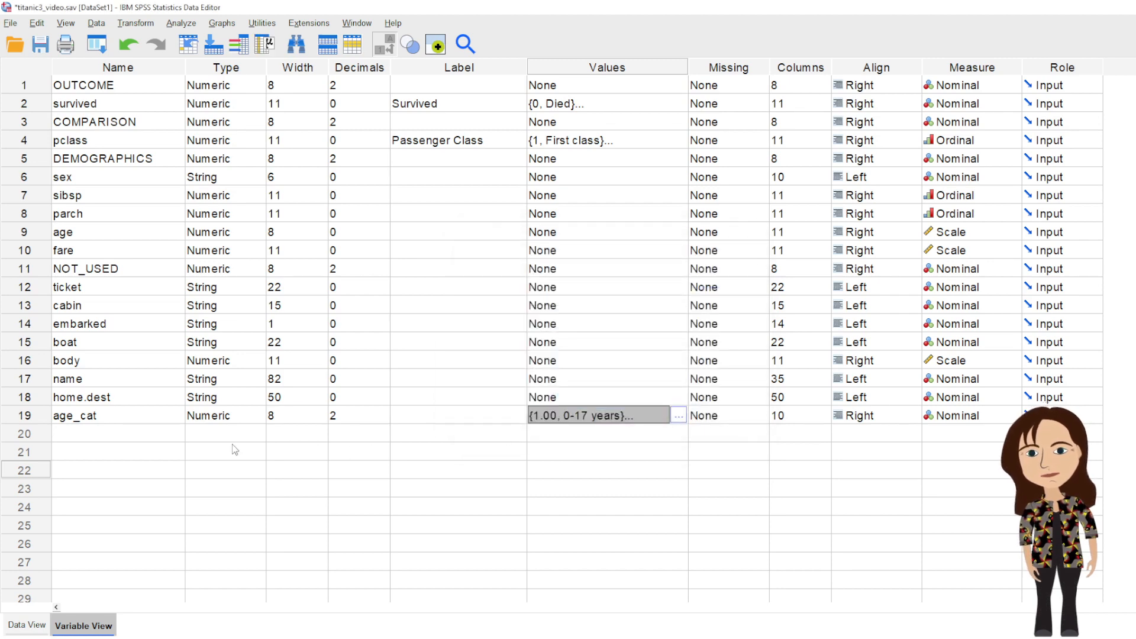
- Move the age_cat variable directly below age in the variable list
left_click(48, 418)
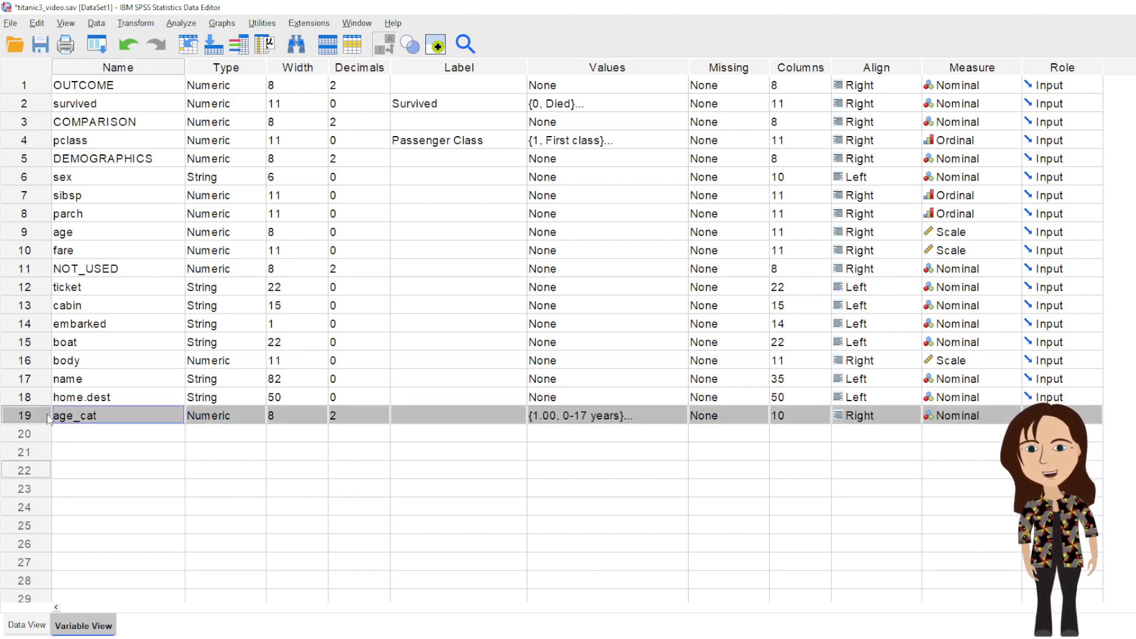
left_click_drag(48, 418, 59, 260)
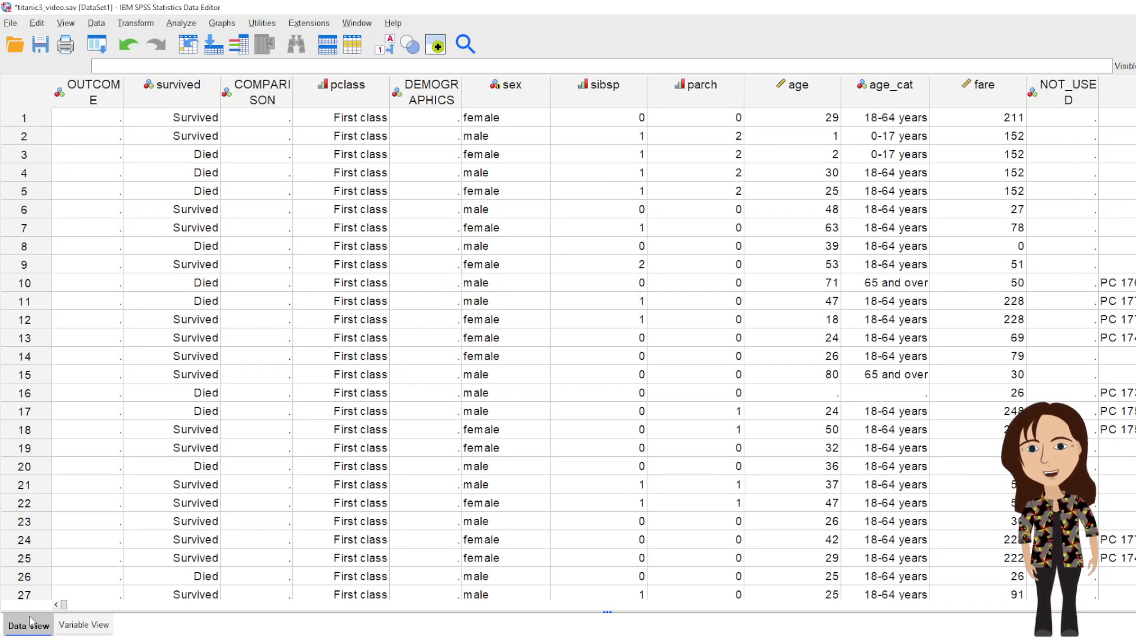
- Compare age with age_cat in the data rows, switching the display between value labels and numeric codes and back to labels
left_click(29, 625)
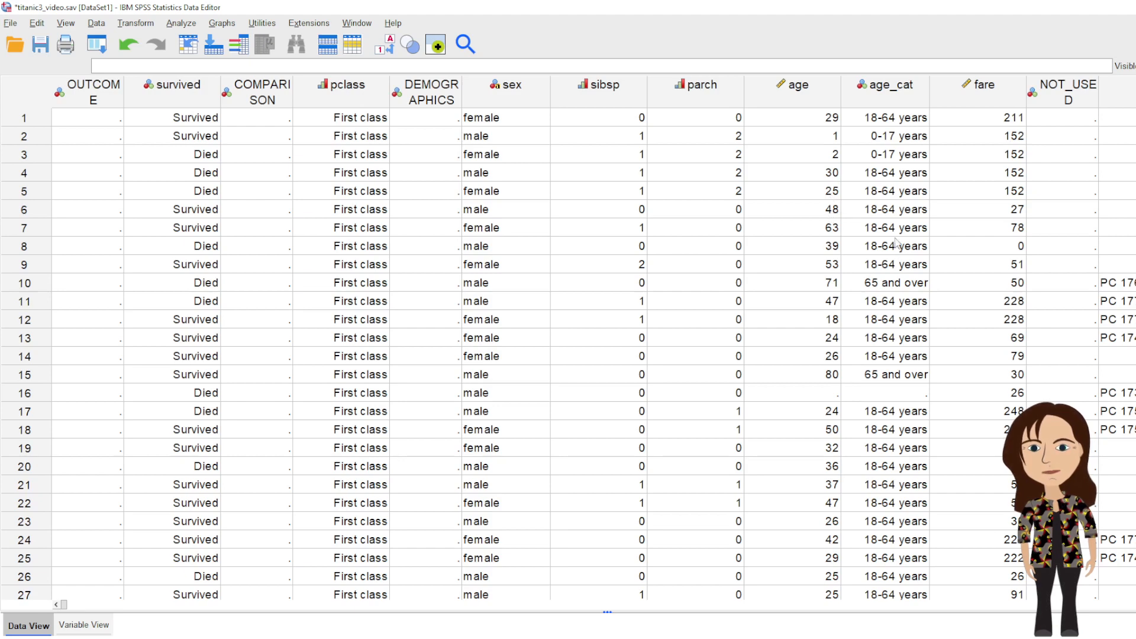
left_click(385, 46)
left_click(385, 46)
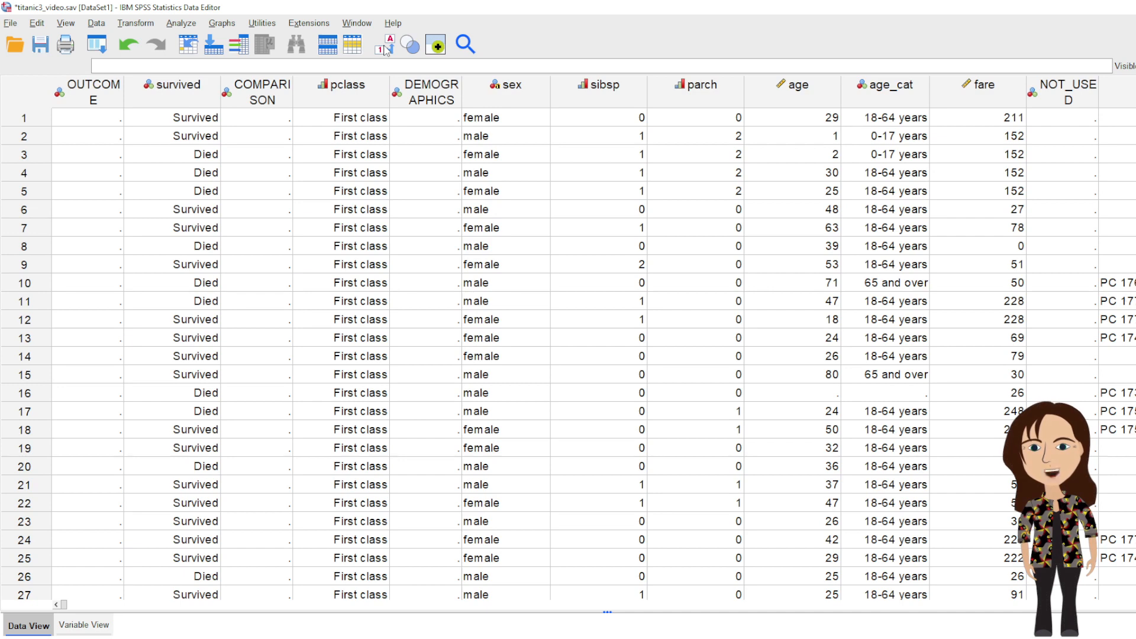
left_click(384, 46)
left_click(385, 47)
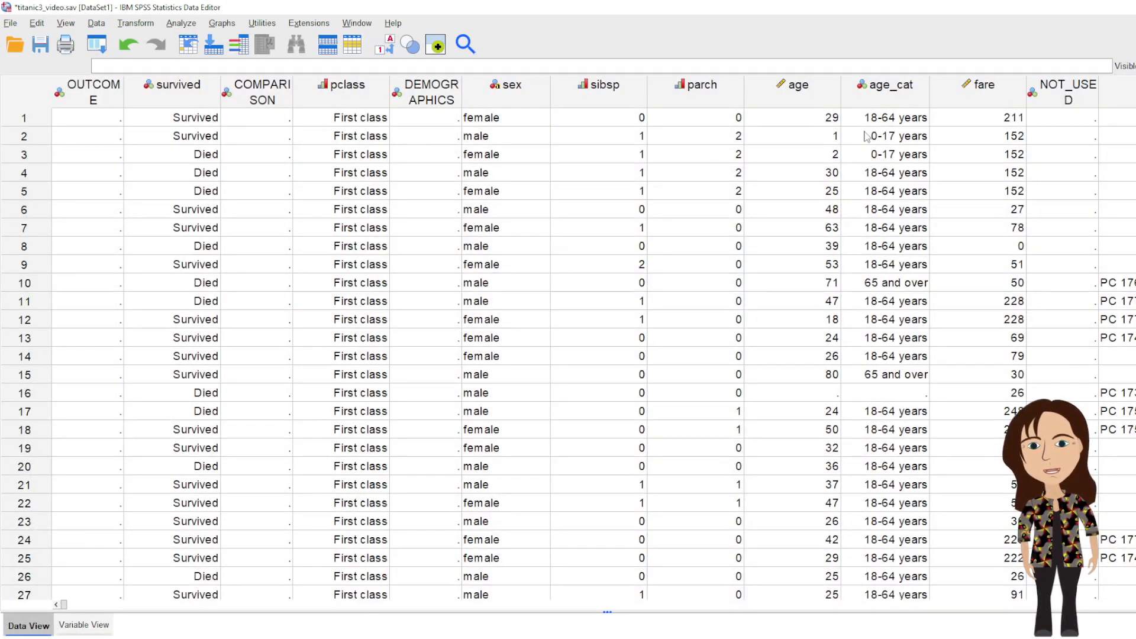
- Create a simple boxplot with age on the Y axis and age_cat on the X axis in Chart Builder
left_click(223, 23)
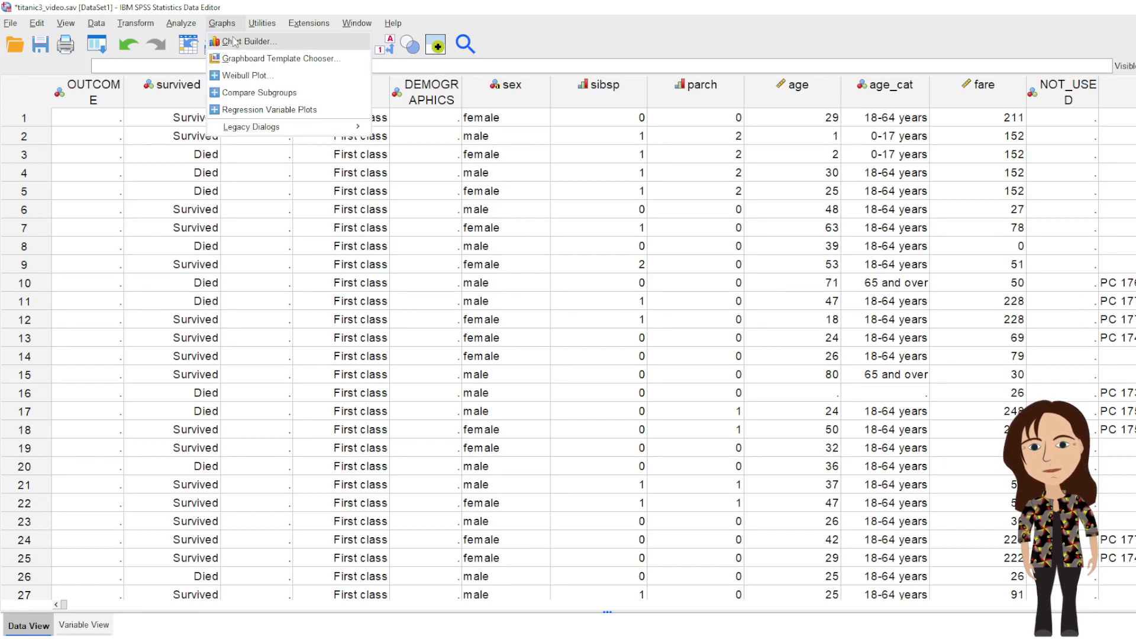
left_click(231, 40)
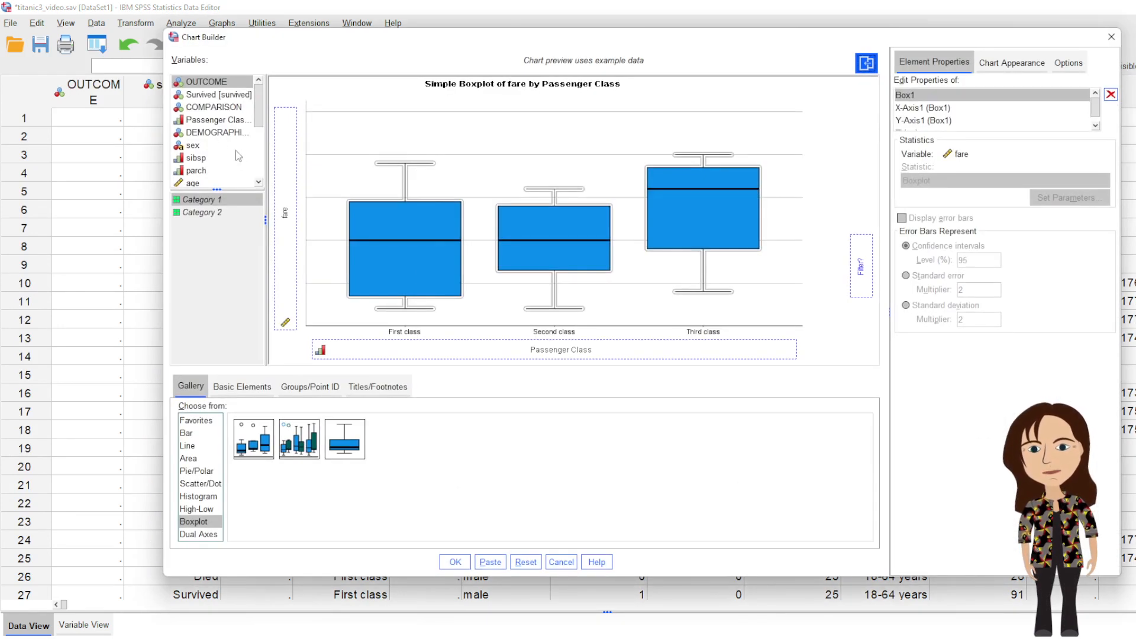
scroll(244, 140, "down", 3)
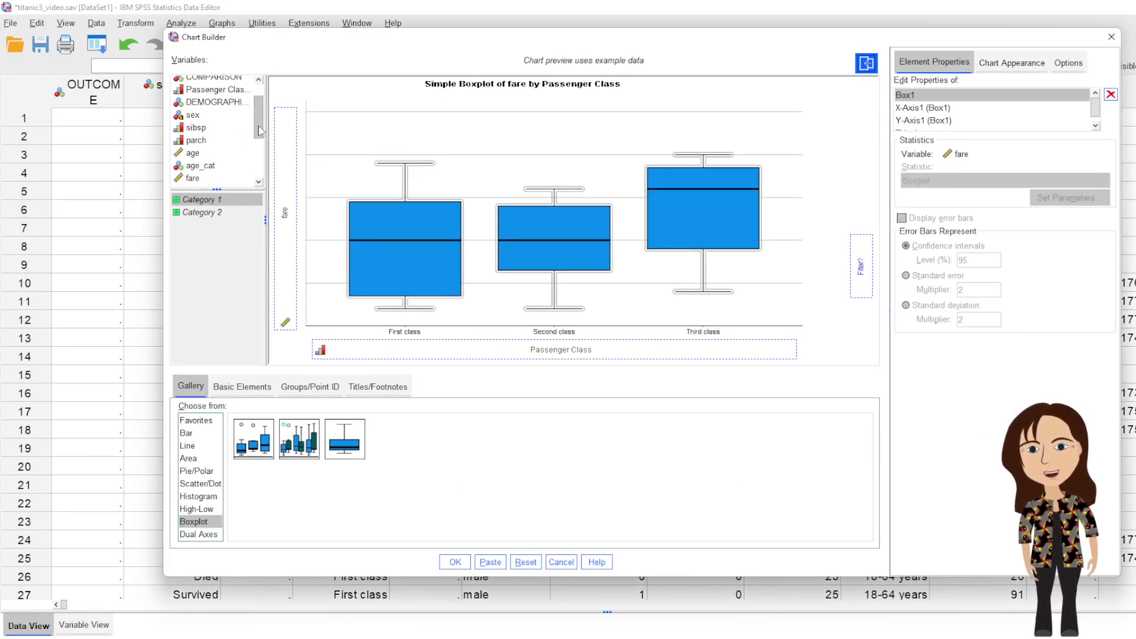
left_click_drag(200, 160, 462, 347)
left_click_drag(192, 148, 288, 231)
left_click(455, 562)
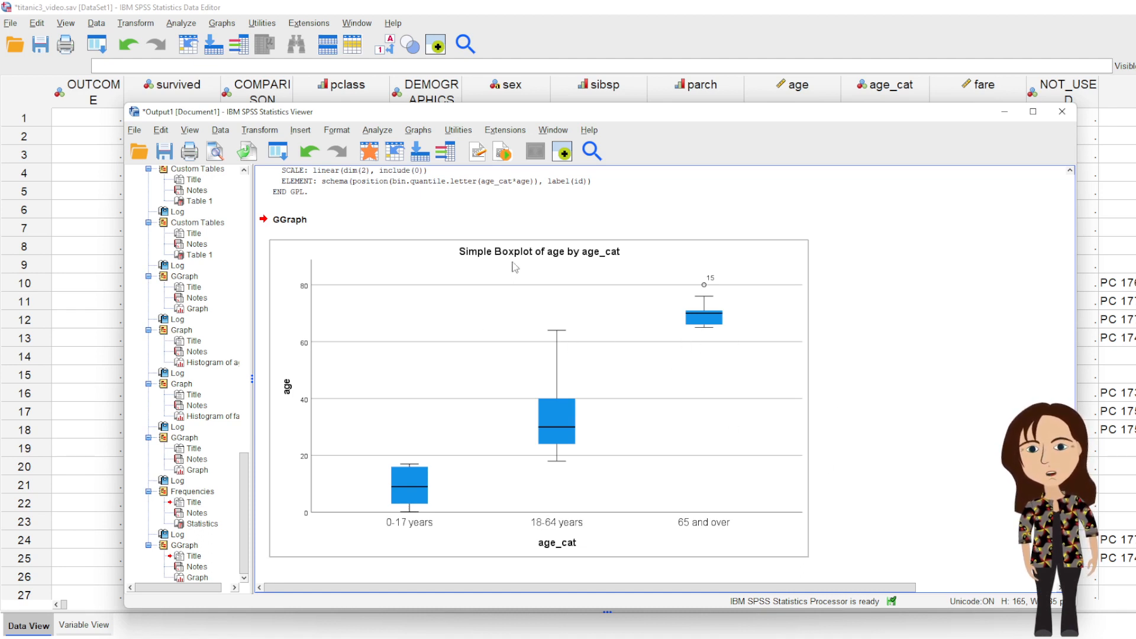
- Move the original age variable directly below NOT_USED in the data editor's variable list
left_click(89, 626)
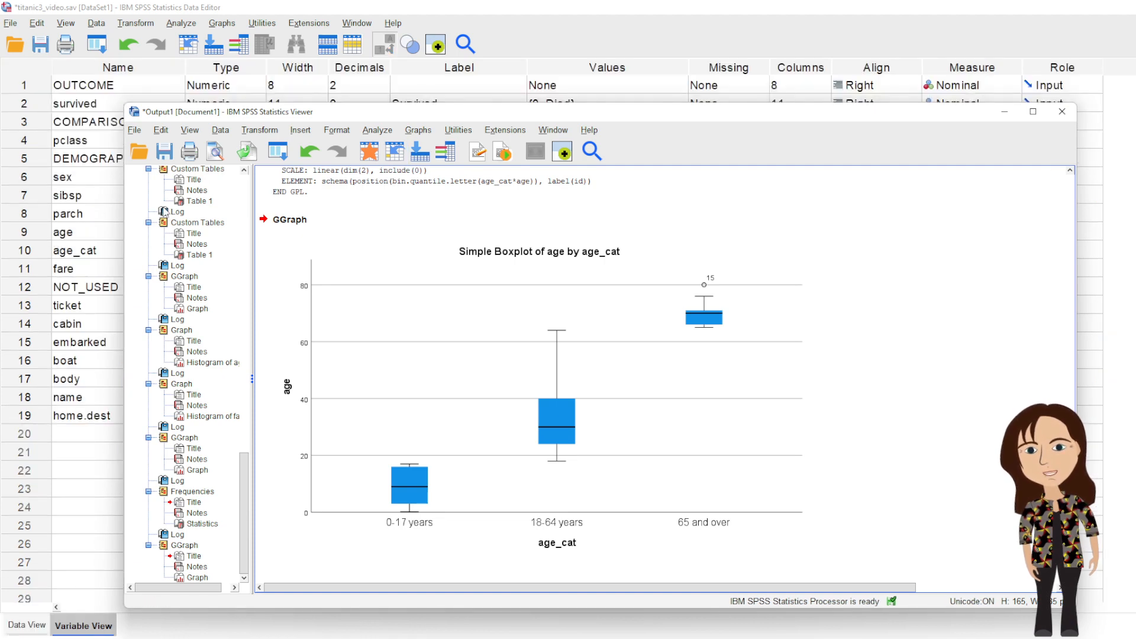
left_click(95, 434)
left_click(47, 256)
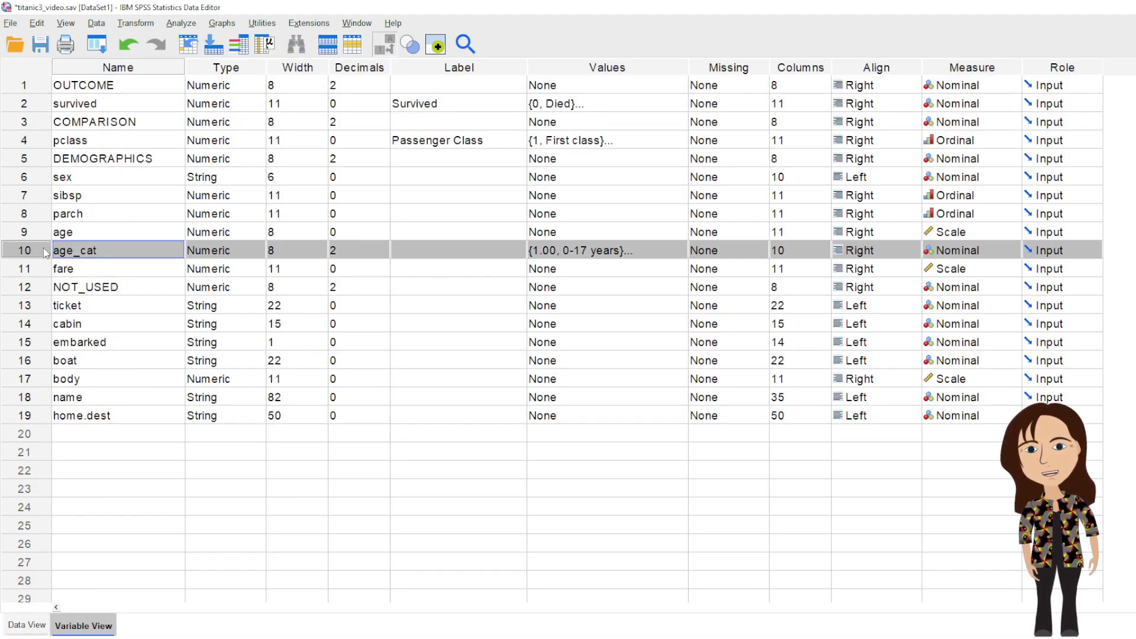
left_click_drag(46, 253, 34, 304)
left_click(29, 233)
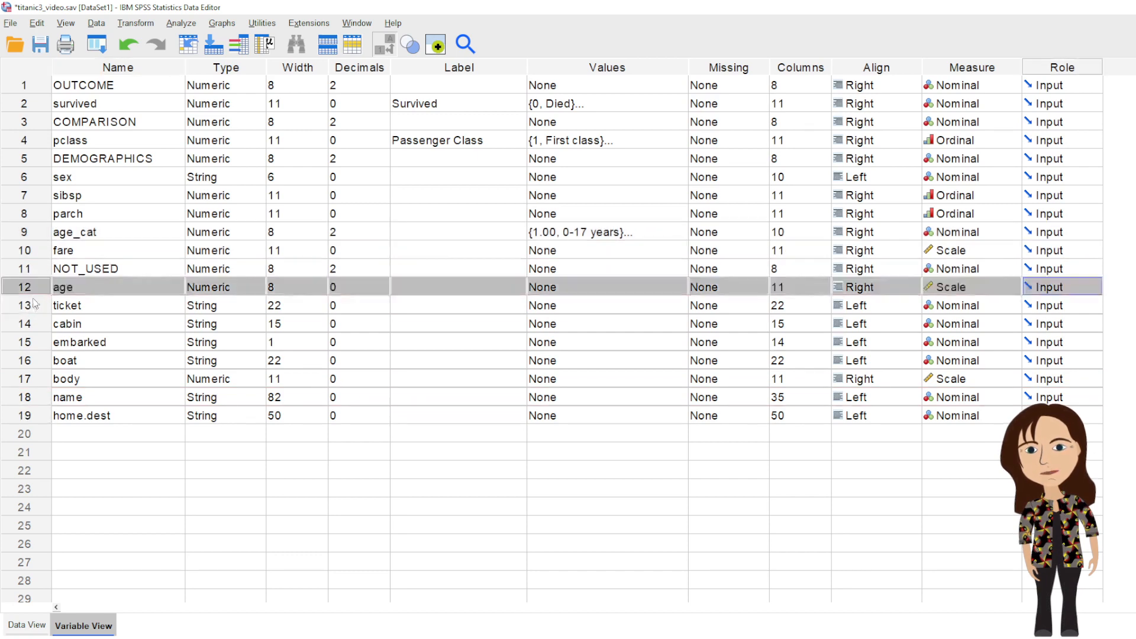
left_click(152, 451)
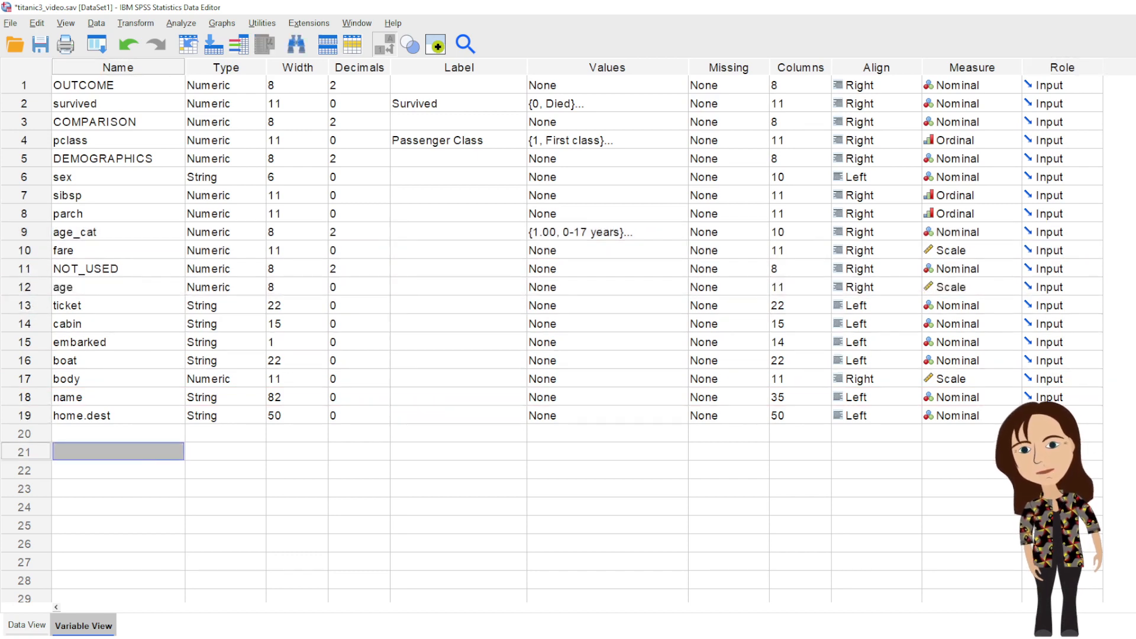